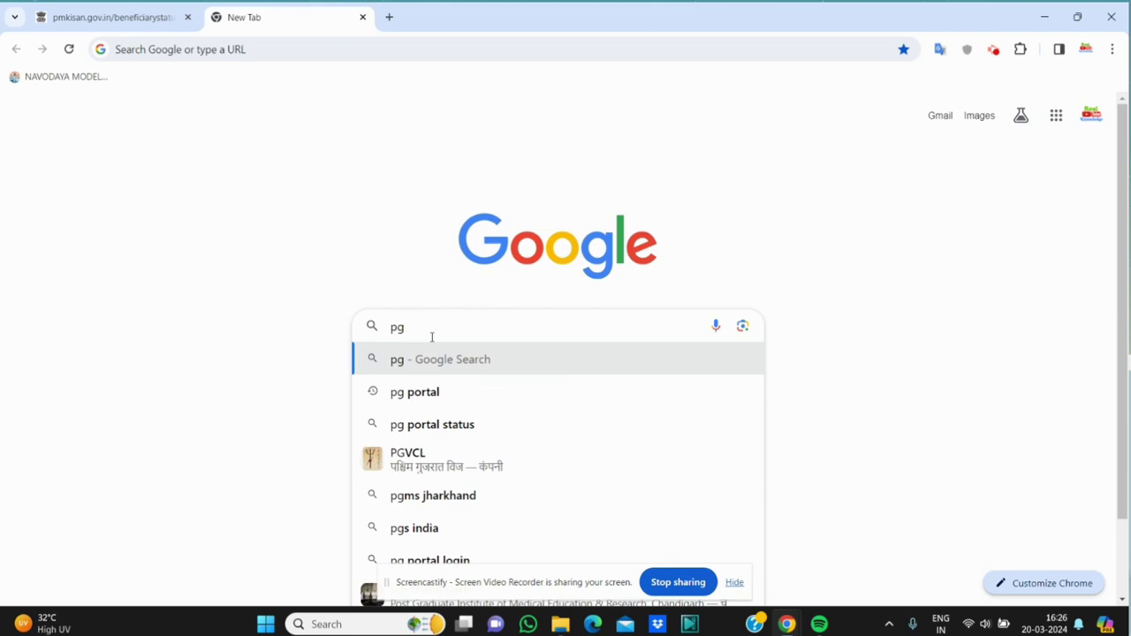
Search Google for "pg portal" and open the CPGRAMS website's sign-in page.
{"action": "left_click", "coordinate": [423, 402]}
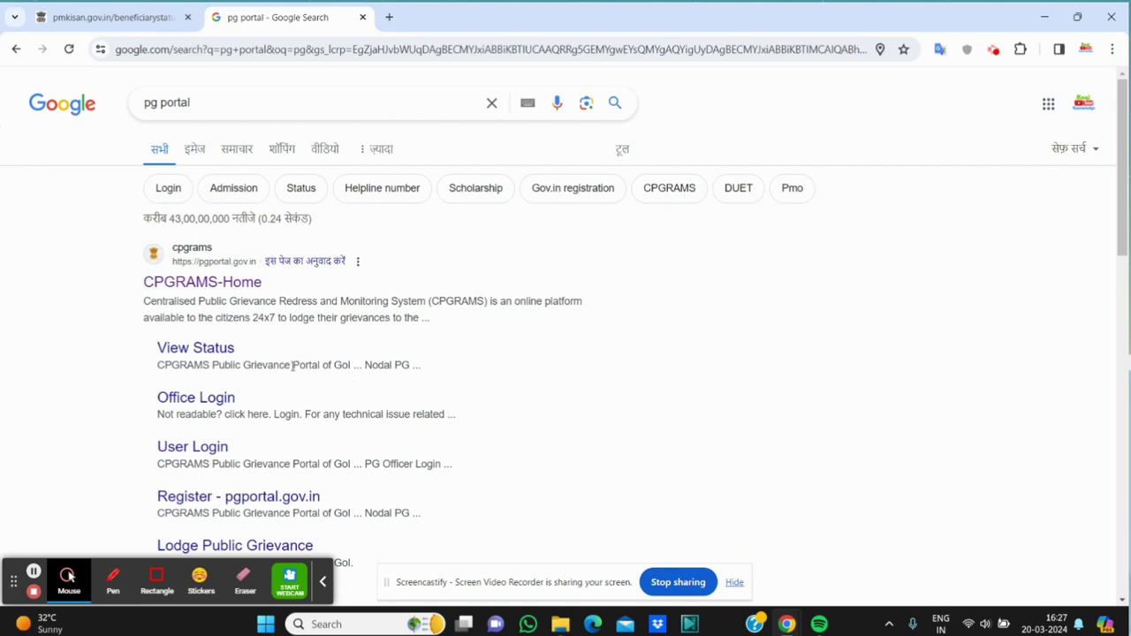
{"action": "left_click", "coordinate": [188, 254]}
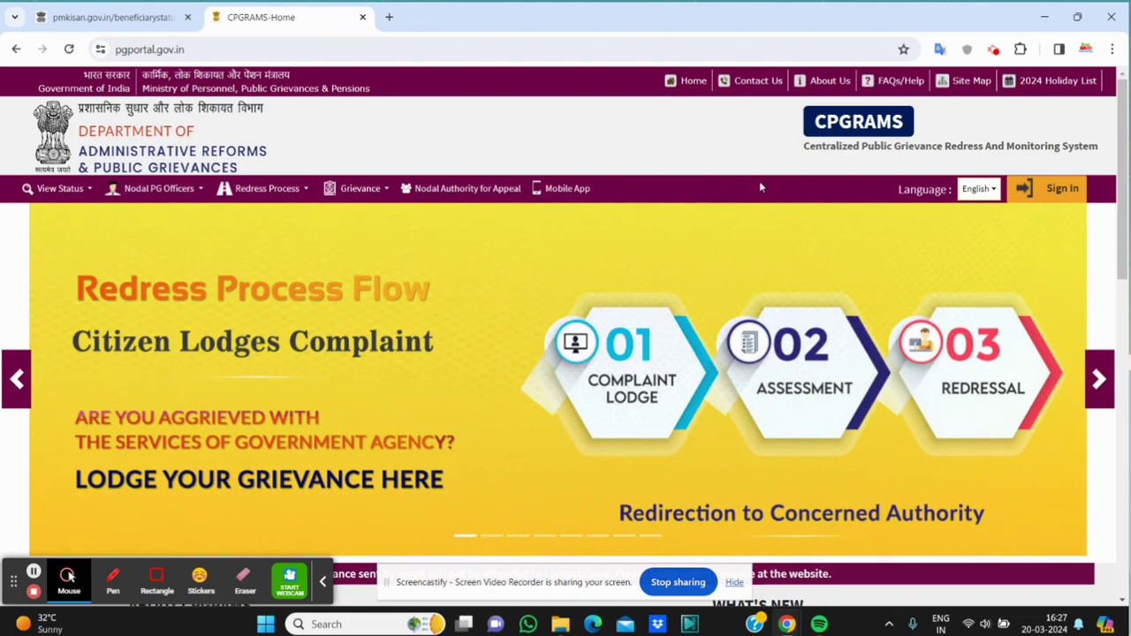
{"action": "left_click", "coordinate": [1043, 191]}
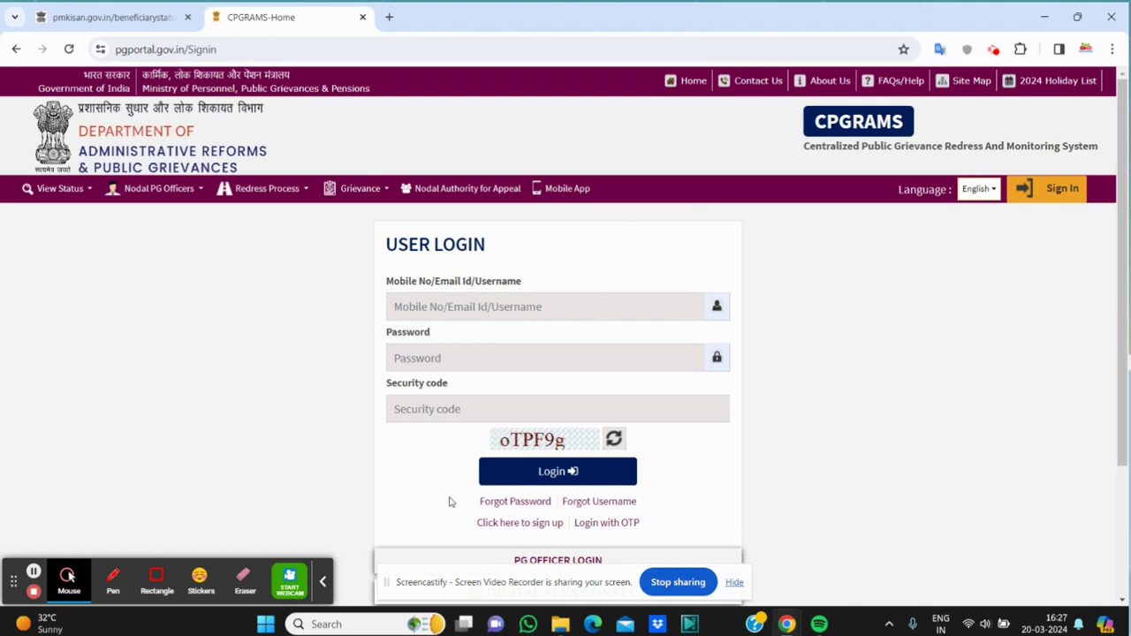
Open the CPGRAMS sign-up form and examine its personal, address, contact and security code fields.
{"action": "left_click", "coordinate": [530, 525]}
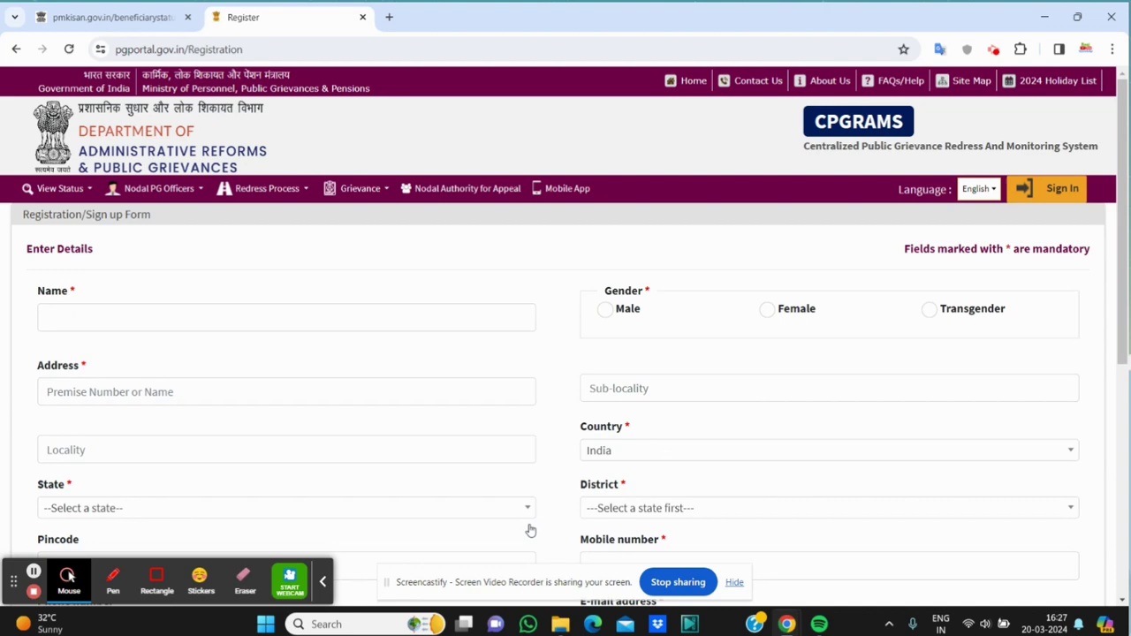
{"action": "scroll", "coordinate": [530, 530], "scroll_direction": "down", "scroll_amount": 1}
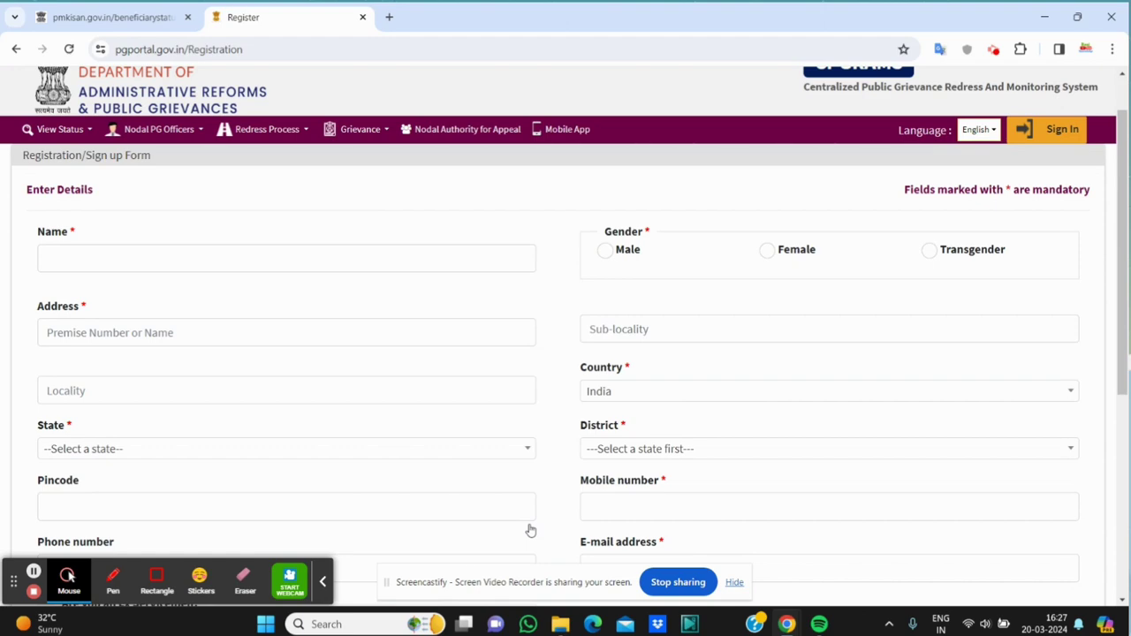
{"action": "scroll", "coordinate": [530, 530], "scroll_direction": "down", "scroll_amount": 1}
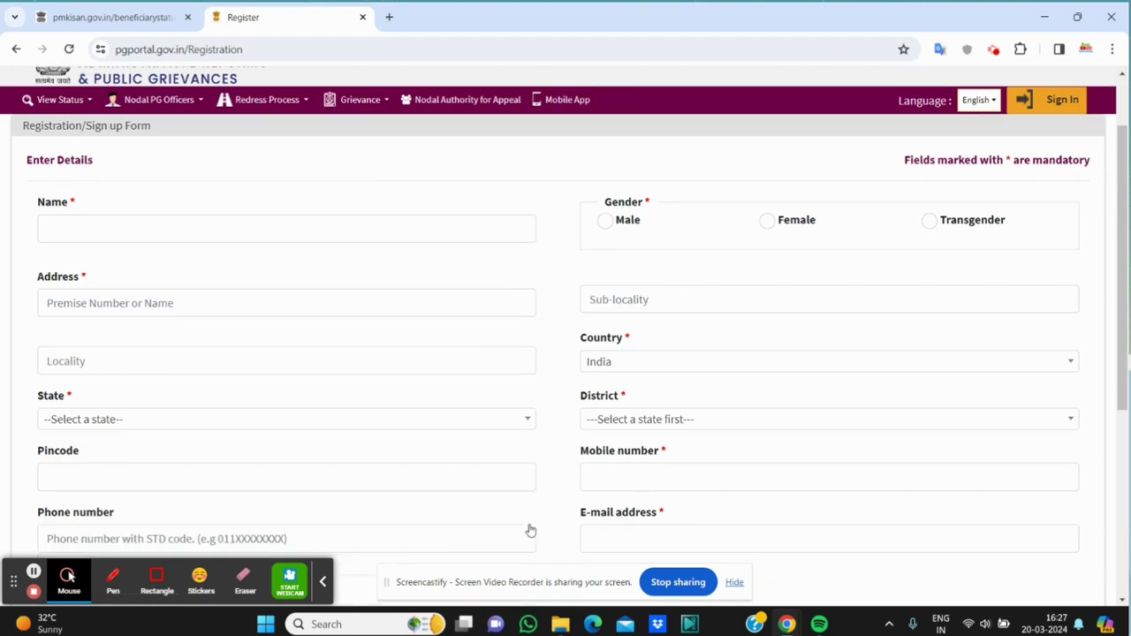
{"action": "scroll", "coordinate": [531, 531], "scroll_direction": "down", "scroll_amount": 3}
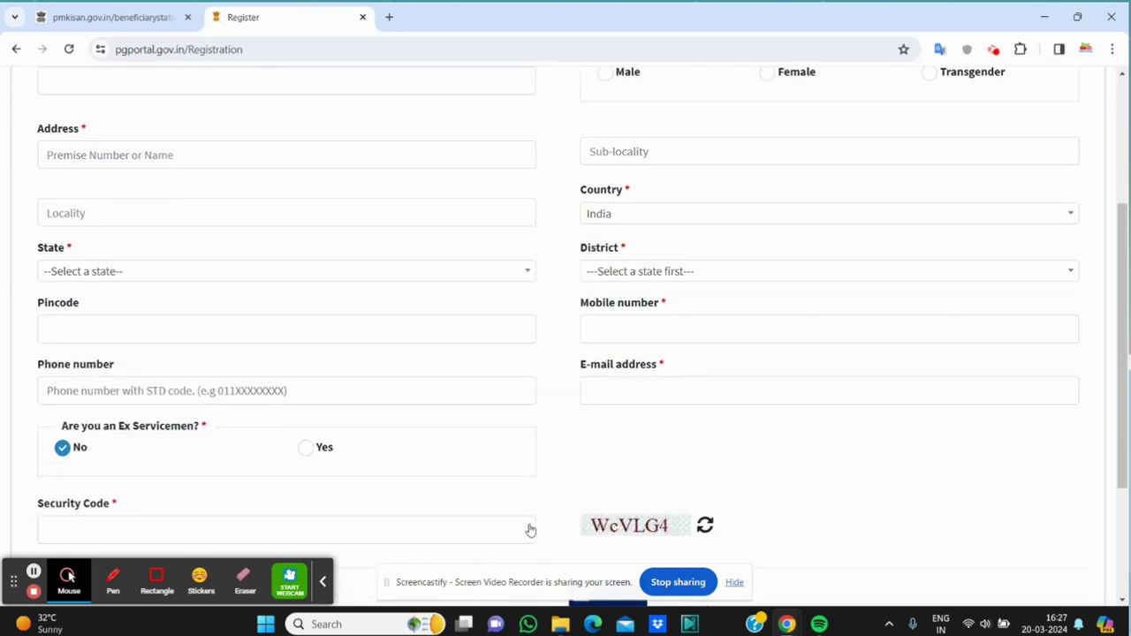
{"action": "scroll", "coordinate": [530, 530], "scroll_direction": "down", "scroll_amount": 1}
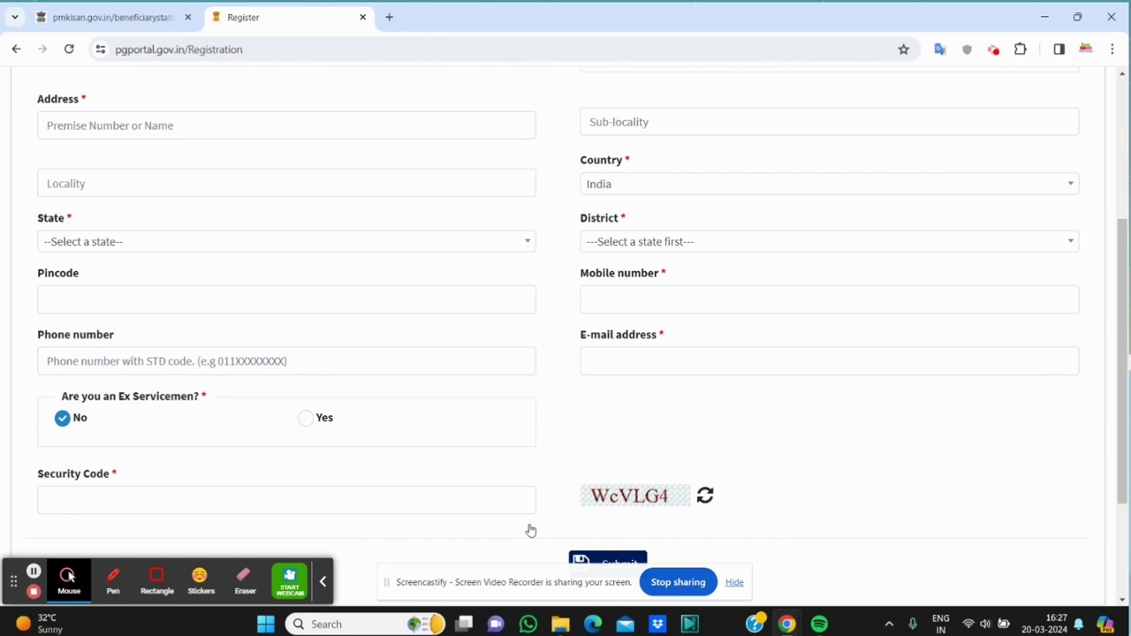
{"action": "scroll", "coordinate": [530, 531], "scroll_direction": "down", "scroll_amount": 2}
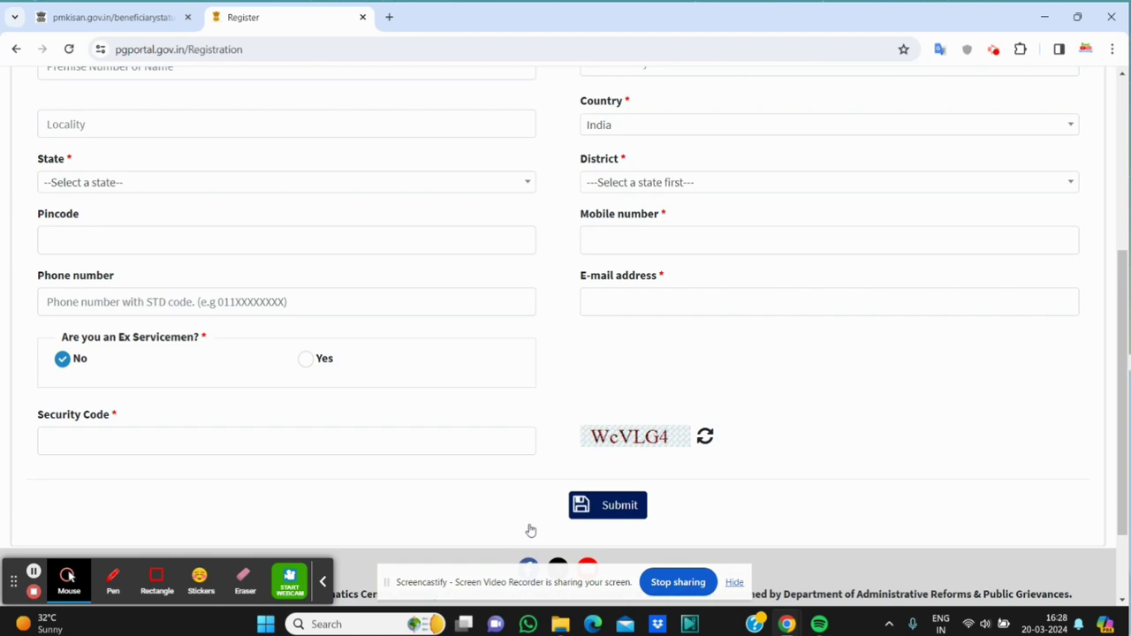
{"action": "scroll", "coordinate": [531, 530], "scroll_direction": "down", "scroll_amount": 2}
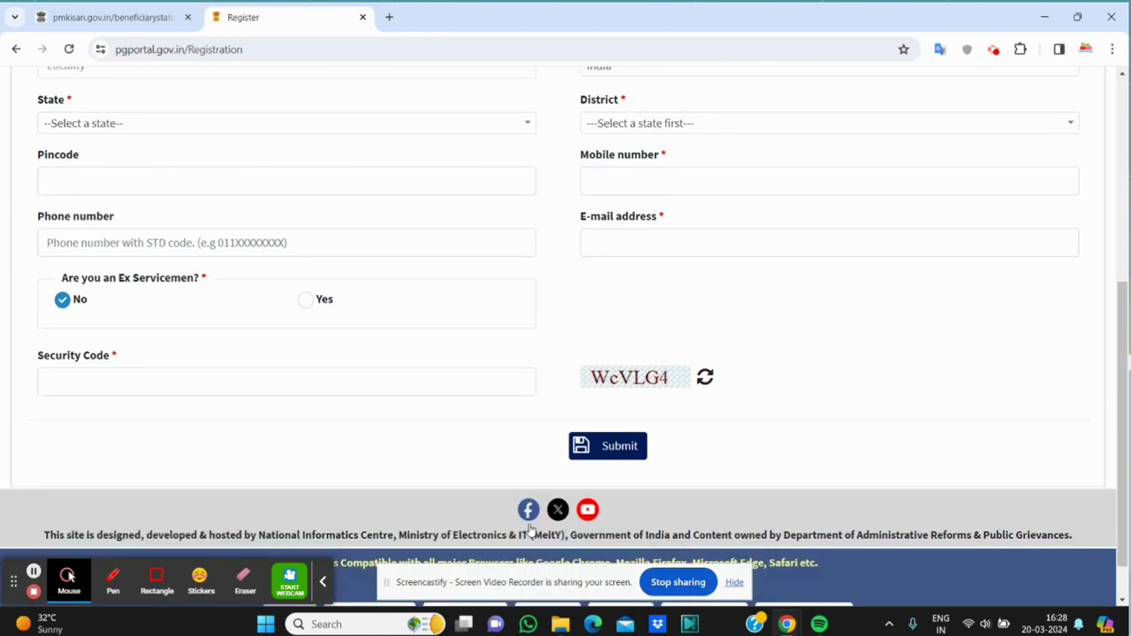
{"action": "scroll", "coordinate": [530, 529], "scroll_direction": "up", "scroll_amount": 5}
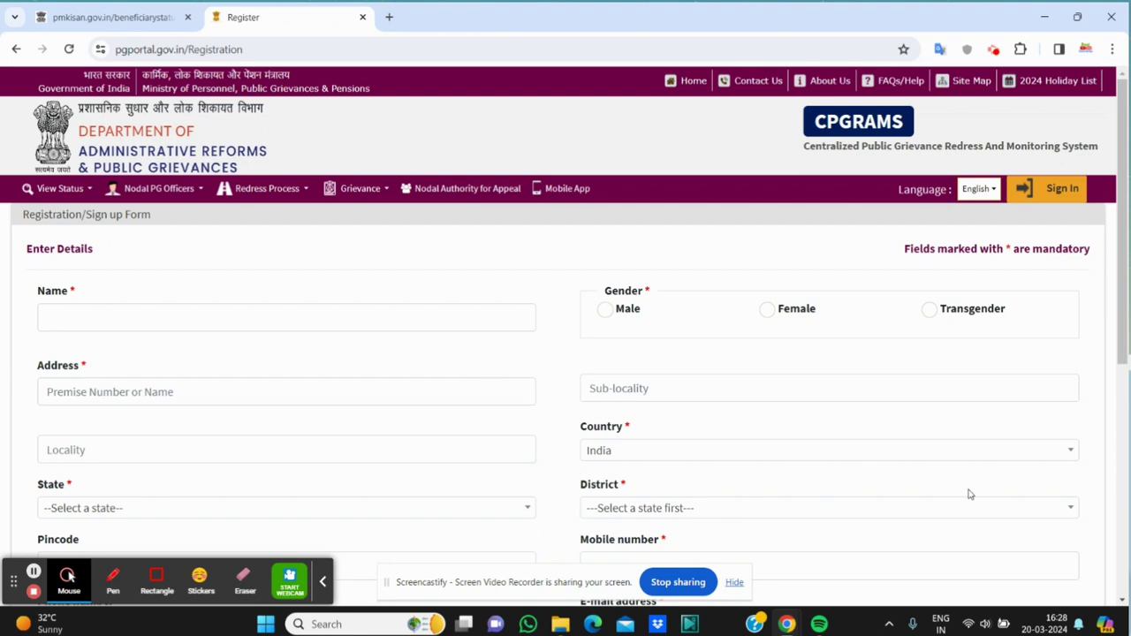
Return to the user login form and activate the mobile number, e-mail or username field.
{"action": "left_click", "coordinate": [1045, 200]}
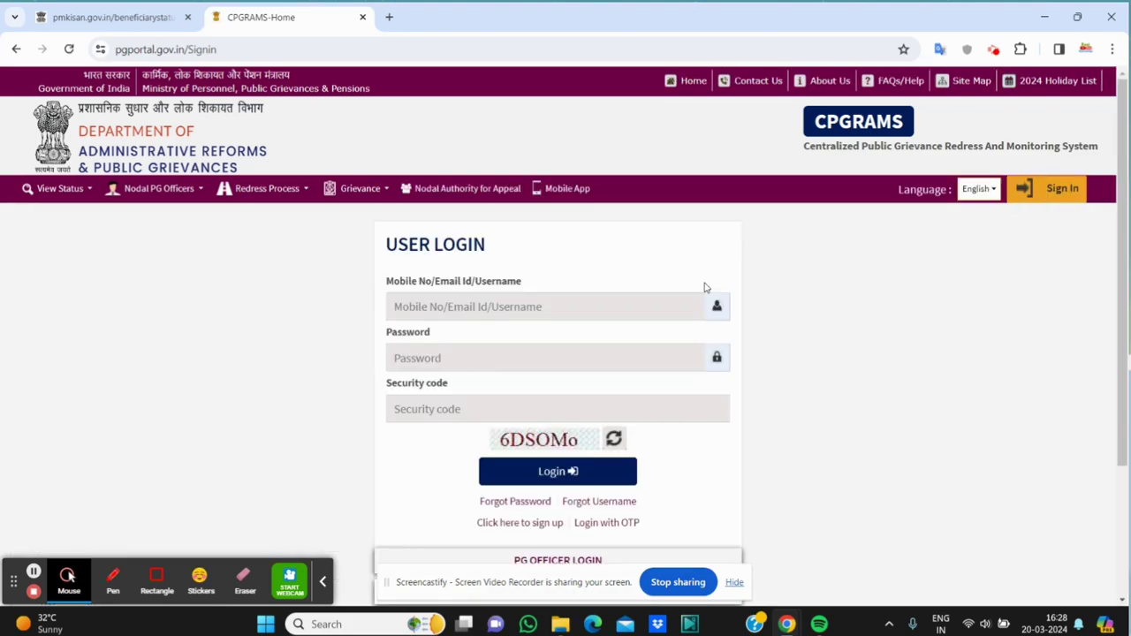
{"action": "left_click", "coordinate": [560, 309]}
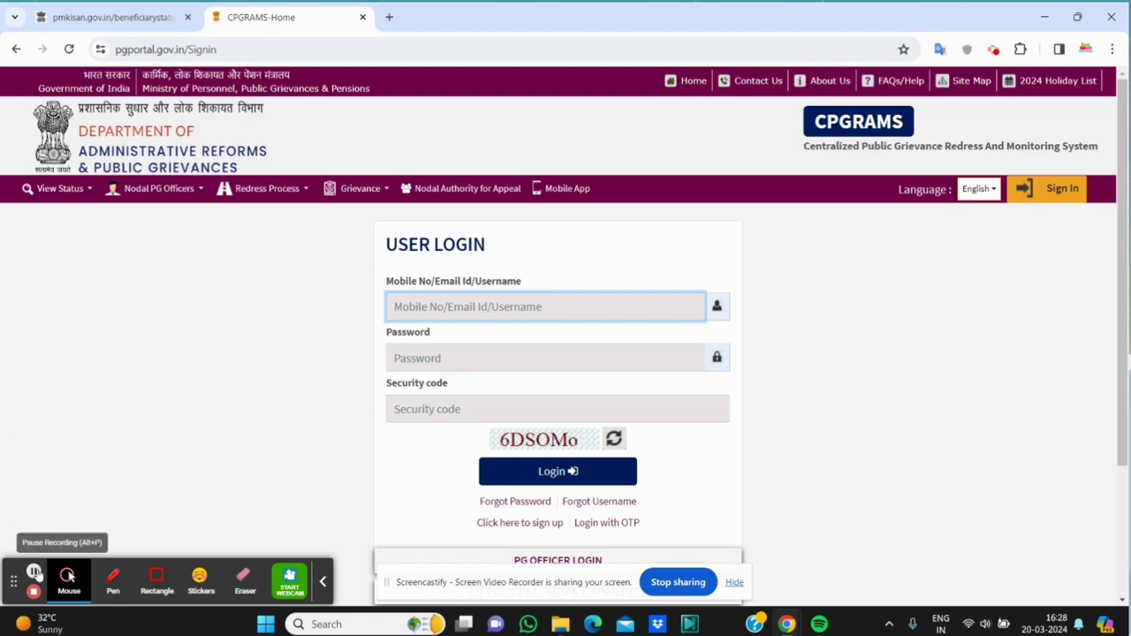
{"action": "left_click", "coordinate": [34, 572]}
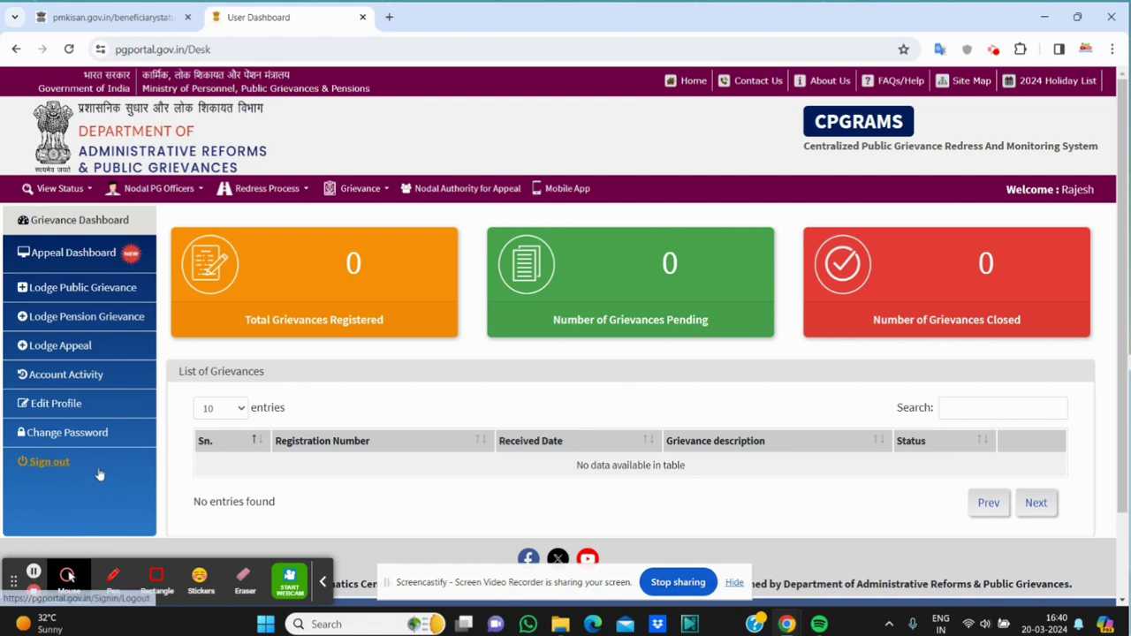
Start lodging a public grievance and submit agreement that it falls in none of the excluded categories.
{"action": "left_click", "coordinate": [102, 289]}
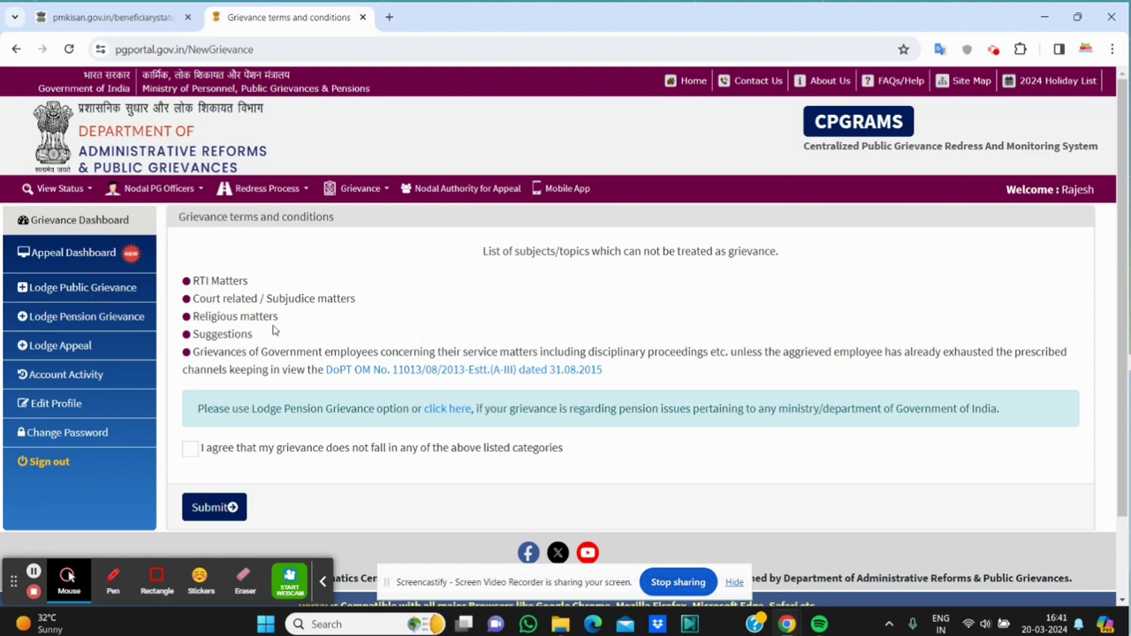
{"action": "left_click", "coordinate": [190, 449]}
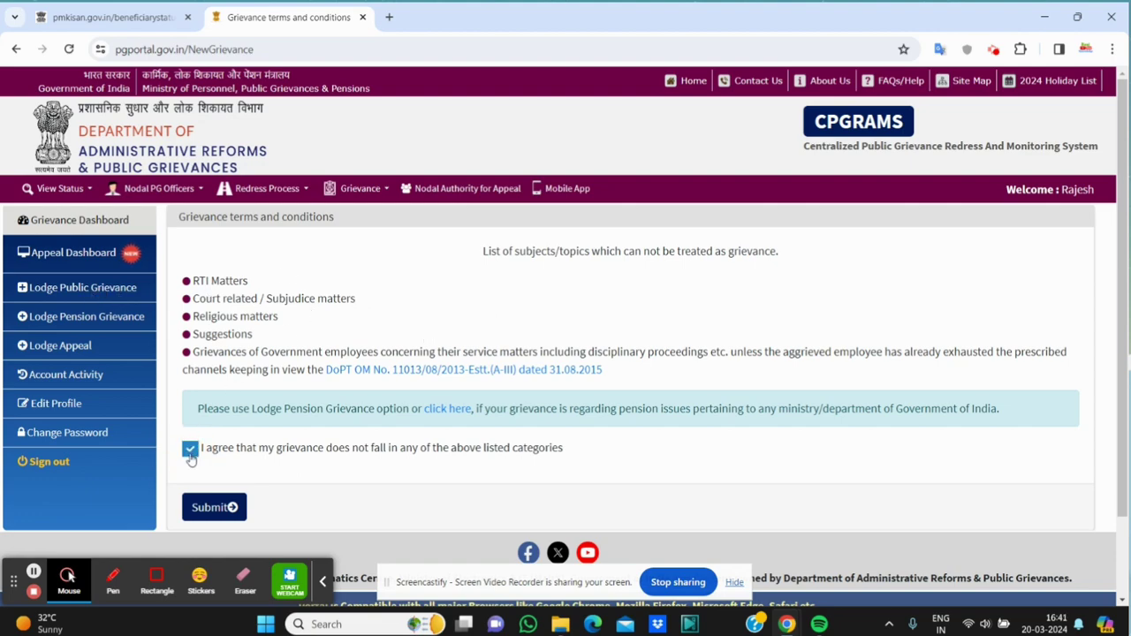
{"action": "left_click", "coordinate": [208, 508]}
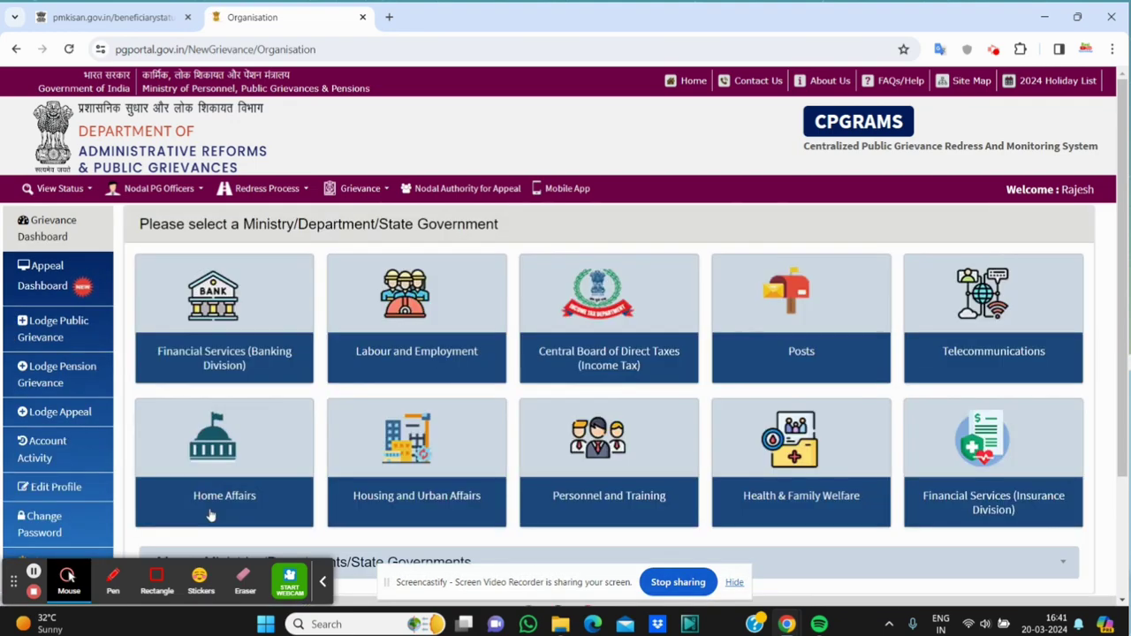
Choose Agriculture and Farmers Welfare from the additional ministries, departments and state governments for the grievance.
{"action": "scroll", "coordinate": [210, 516], "scroll_direction": "down", "scroll_amount": 2}
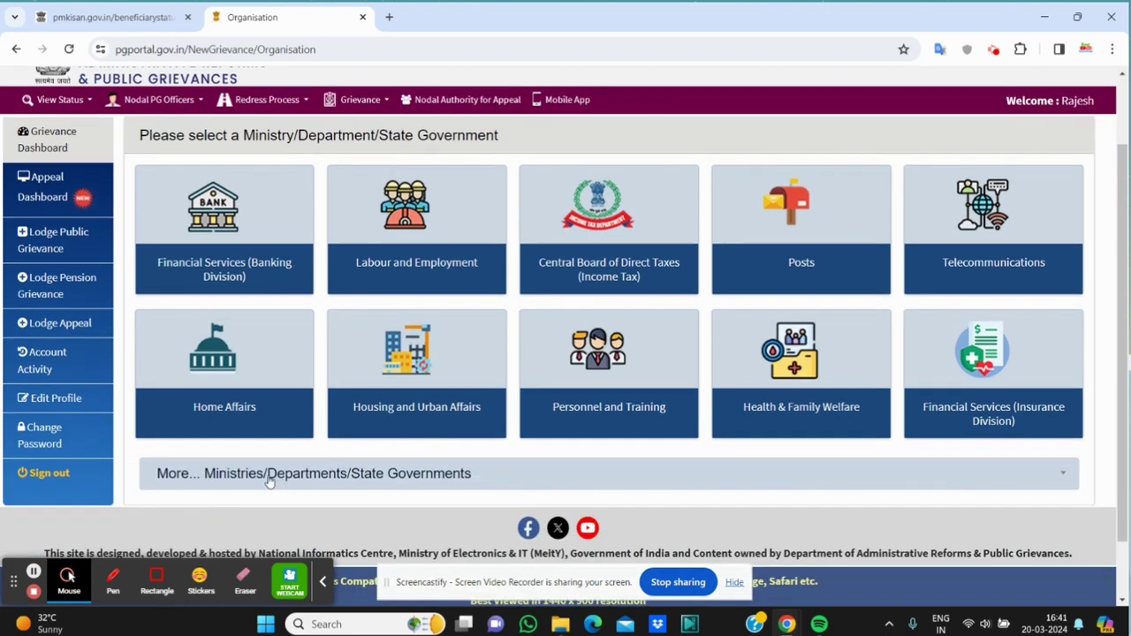
{"action": "left_click", "coordinate": [197, 481]}
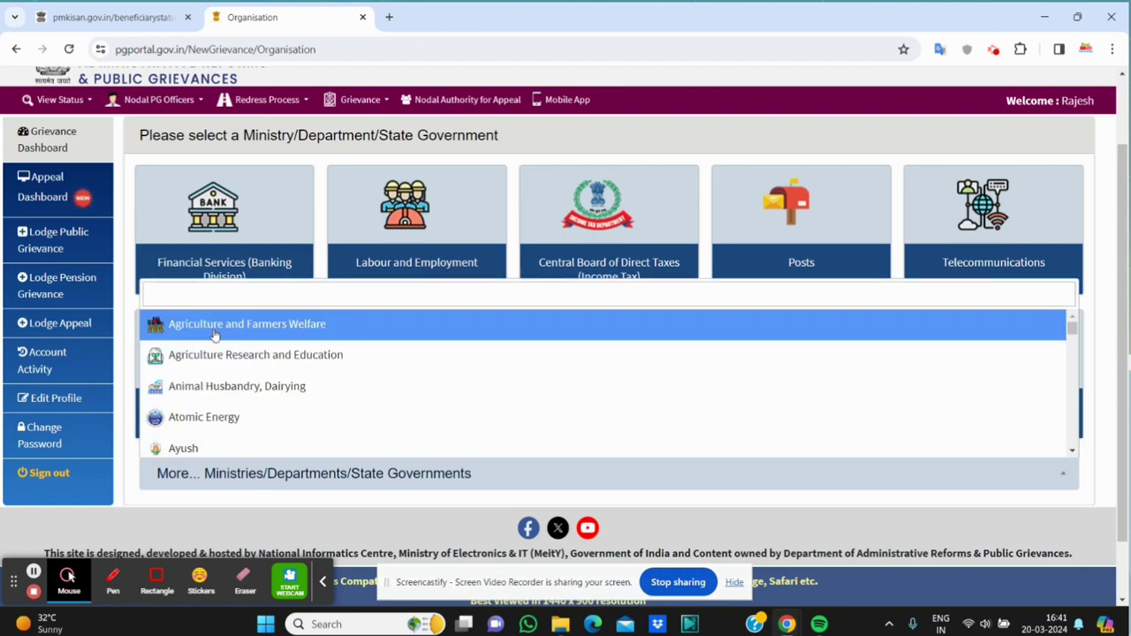
{"action": "left_click", "coordinate": [260, 340]}
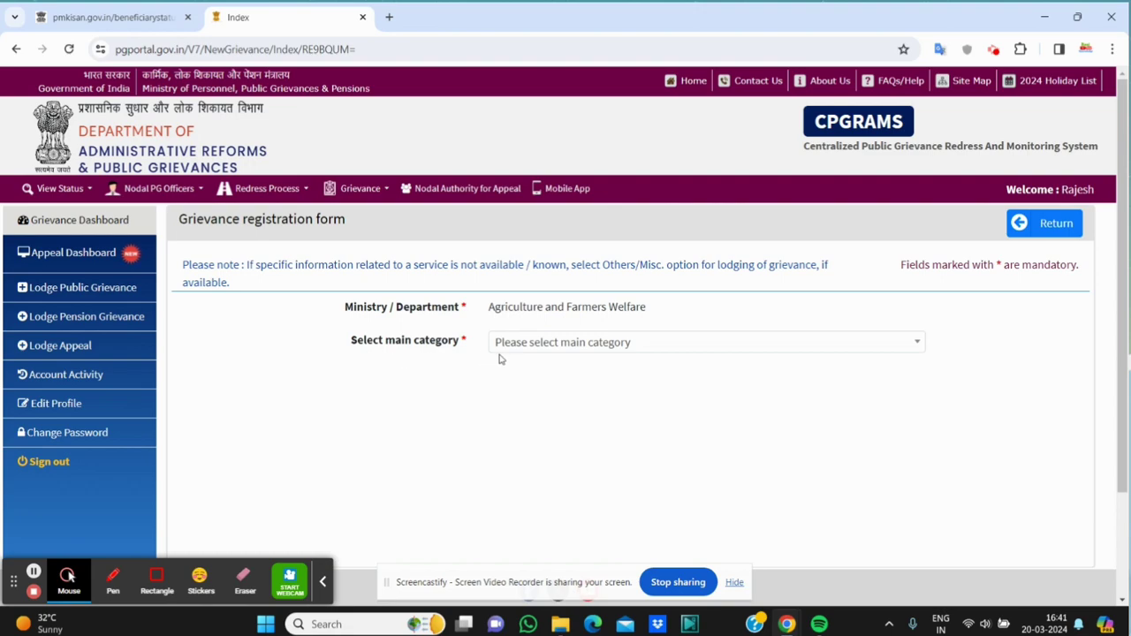
Set the grievance's main category to PMKISAN related issues.
{"action": "left_click", "coordinate": [536, 342]}
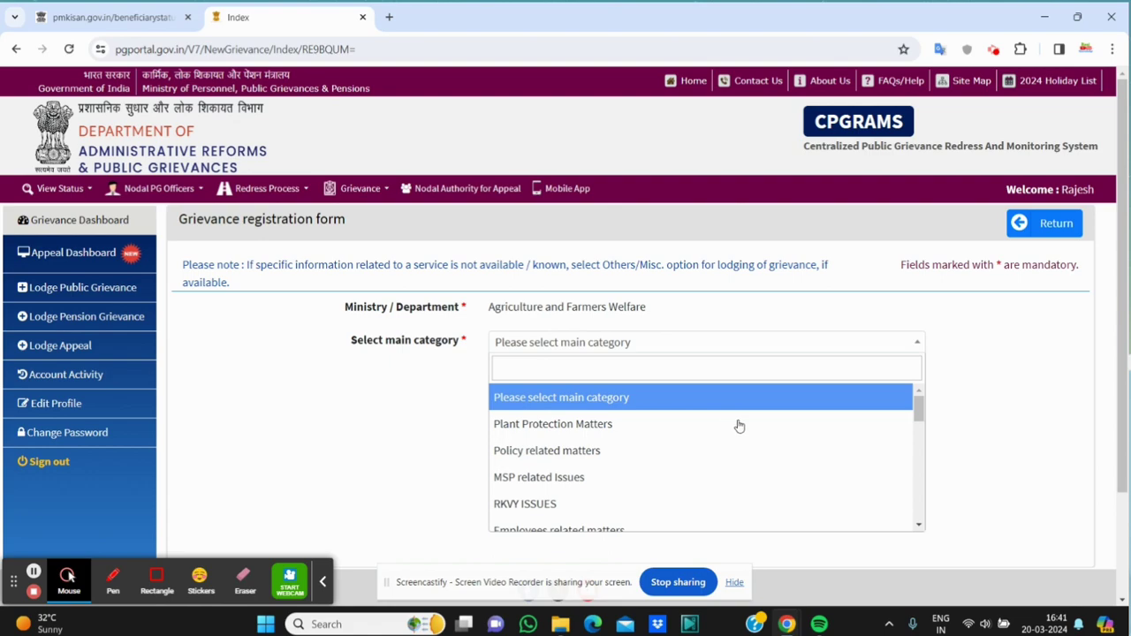
{"action": "left_click", "coordinate": [920, 522]}
{"action": "left_click", "coordinate": [920, 521]}
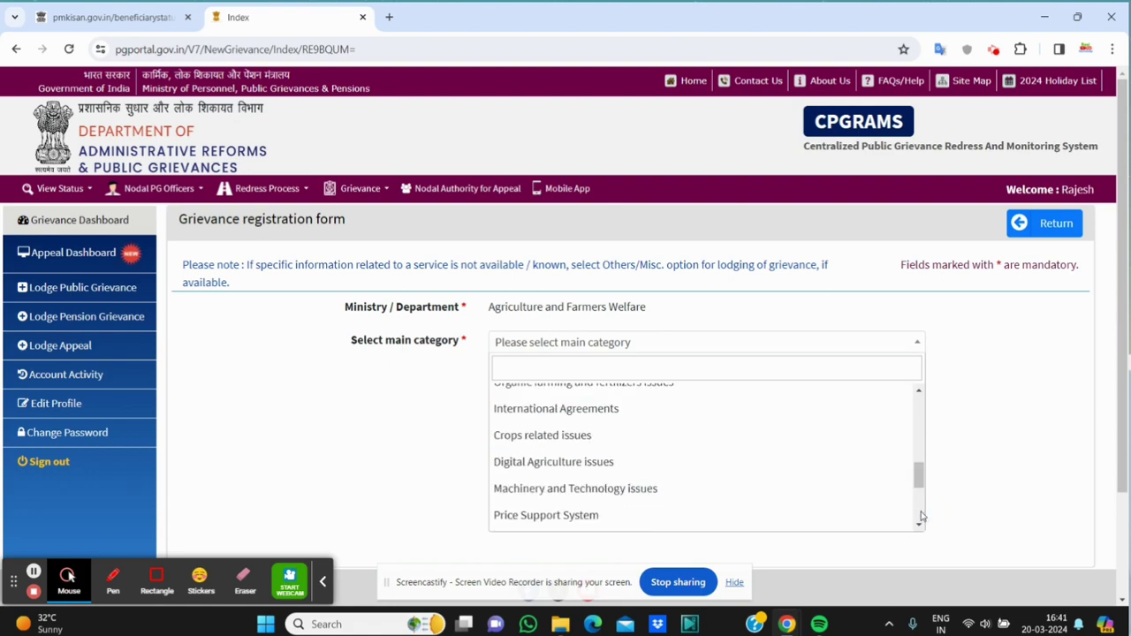
{"action": "left_click", "coordinate": [920, 452]}
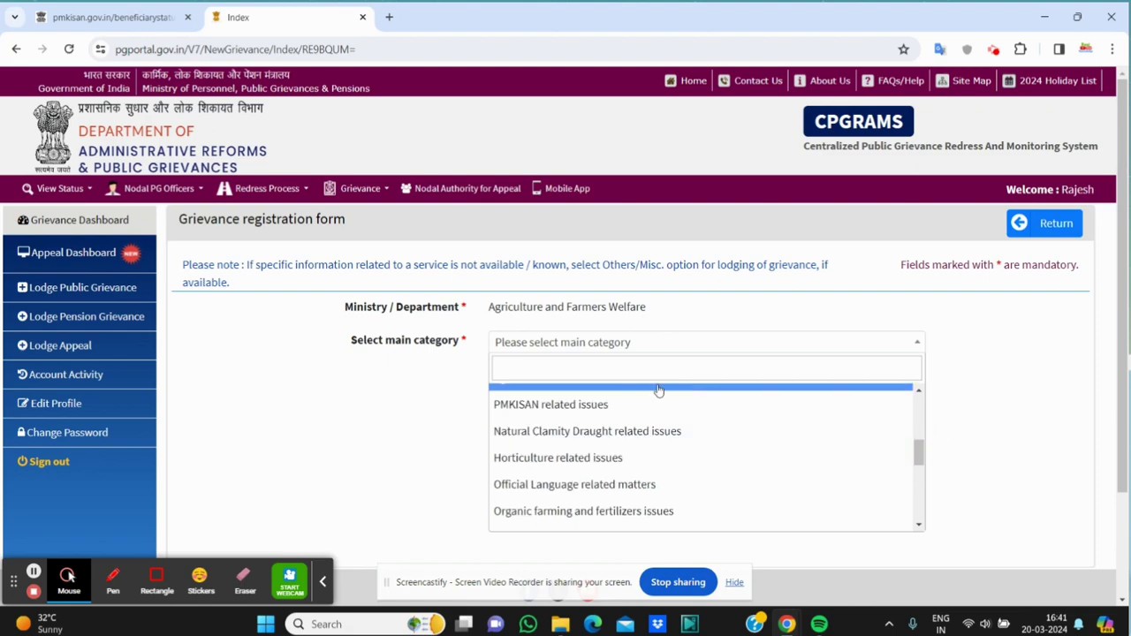
{"action": "left_click", "coordinate": [632, 406]}
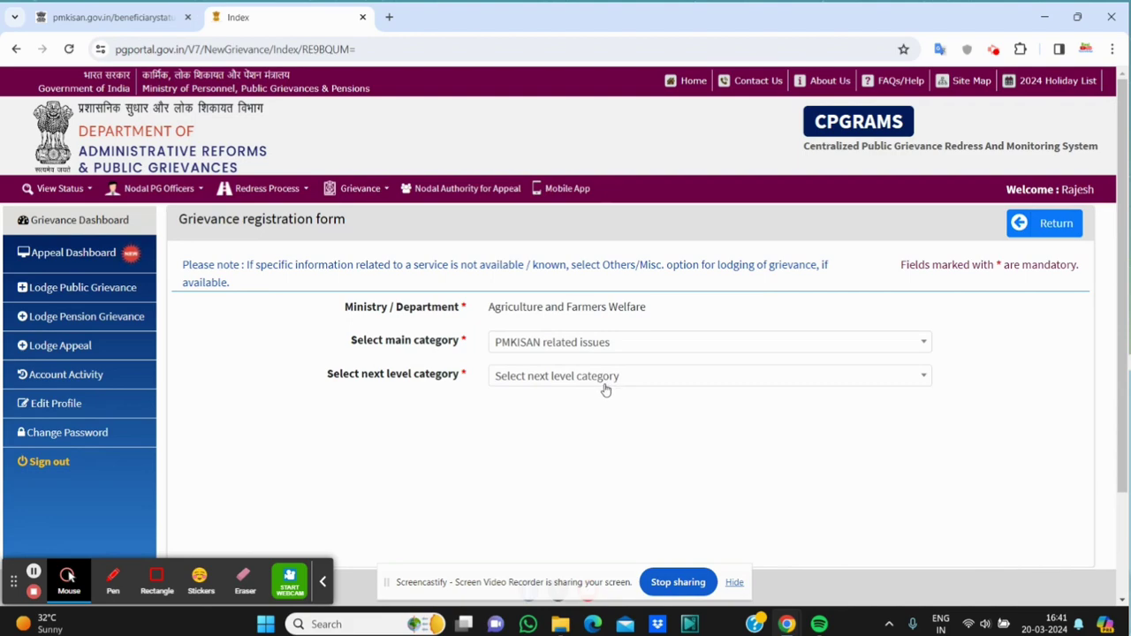
Examine the next level categories offered for PMKISAN related issues in the grievance registration form.
{"action": "left_click", "coordinate": [591, 384]}
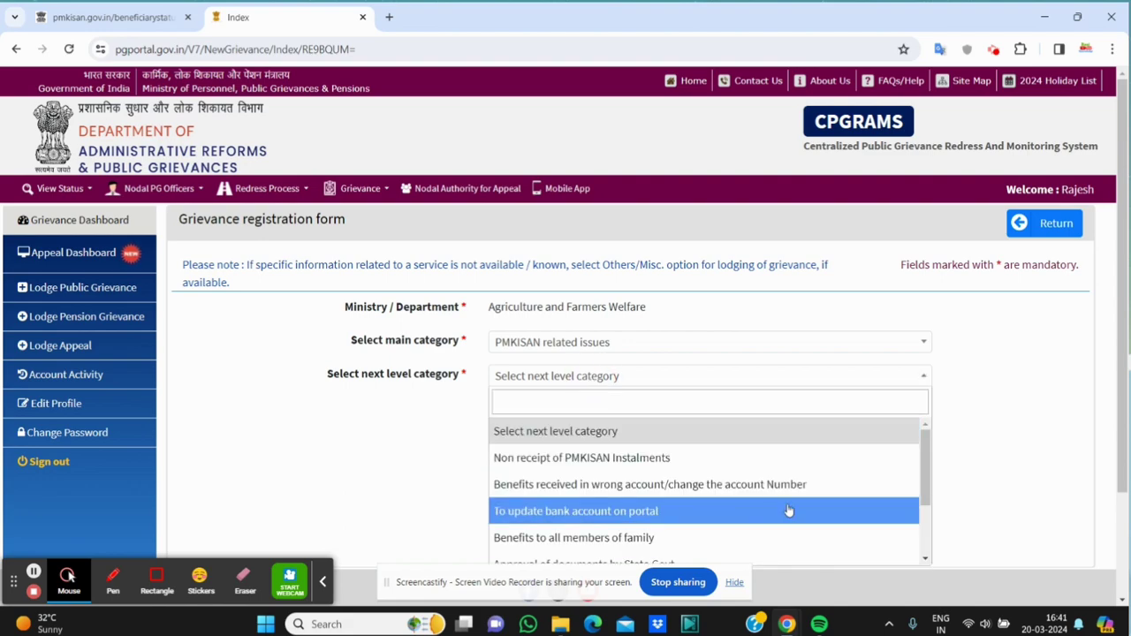
{"action": "left_click", "coordinate": [927, 530]}
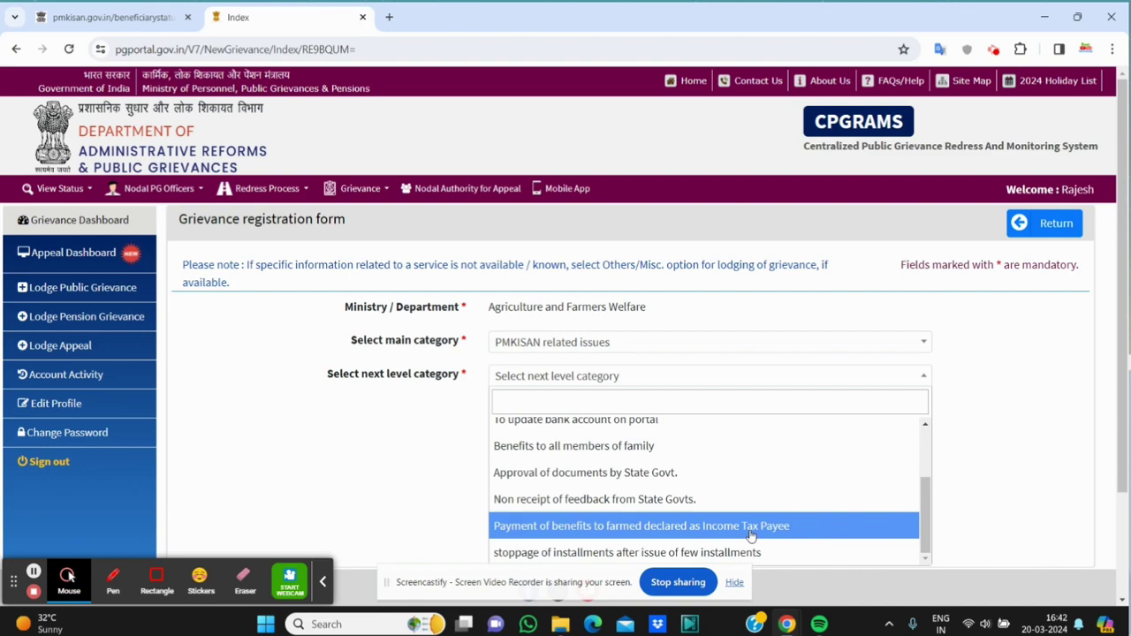
{"action": "key", "text": "Down"}
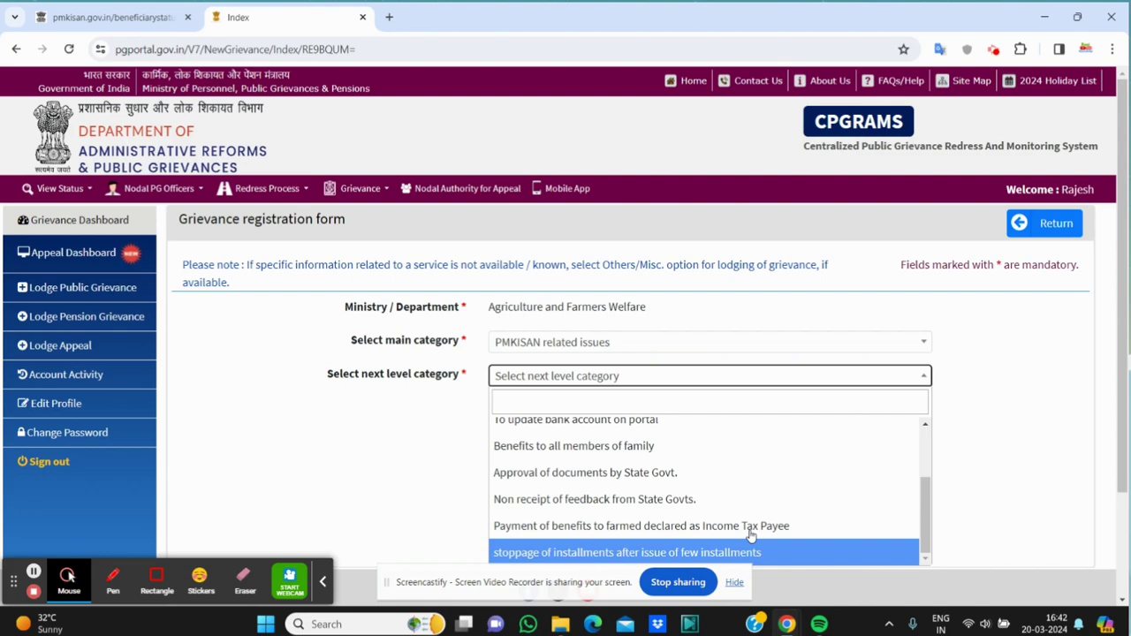
{"action": "key", "text": "Up"}
{"action": "key", "text": "Up"}
{"action": "key", "text": "Up"}
{"action": "key", "text": "Up"}
{"action": "key", "text": "Up"}
{"action": "key", "text": "Up"}
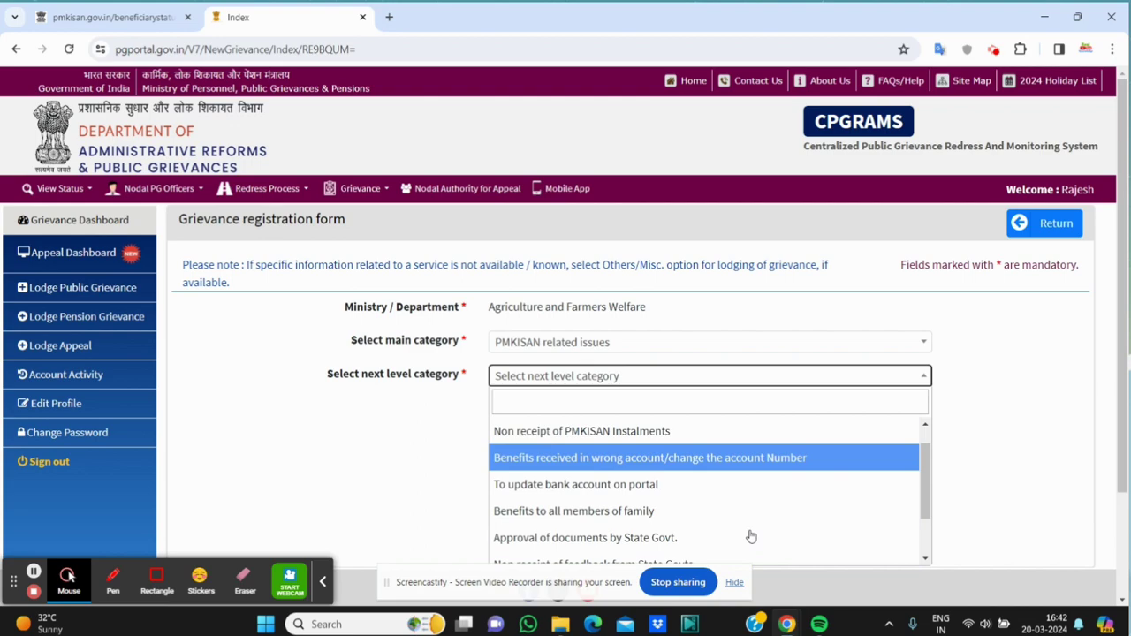
{"action": "key", "text": "Up"}
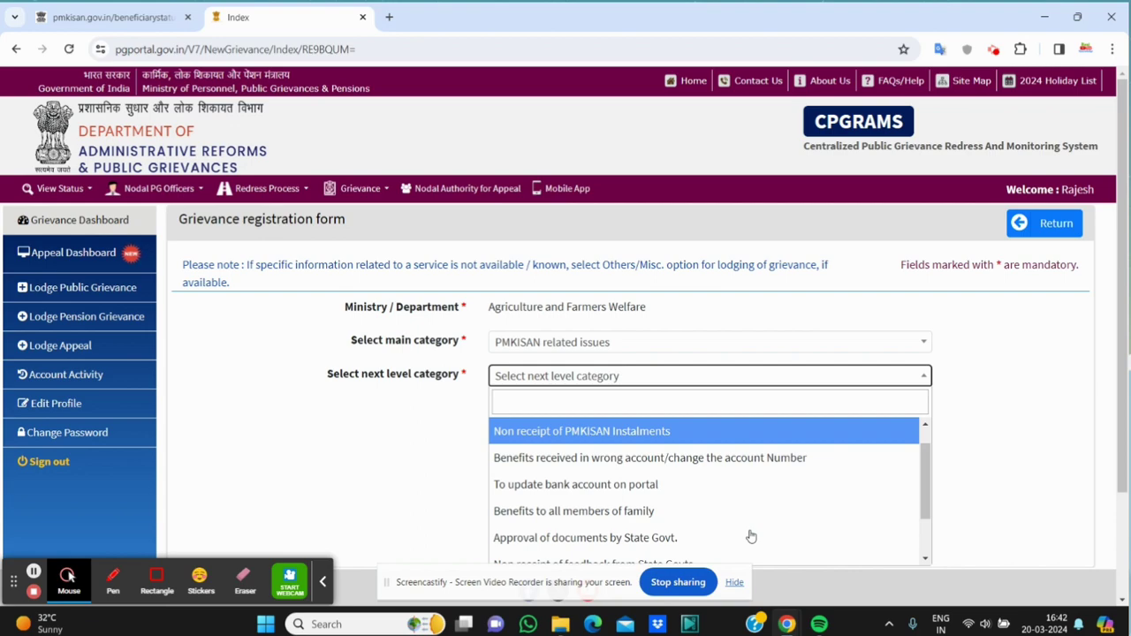
{"action": "key", "text": "Down"}
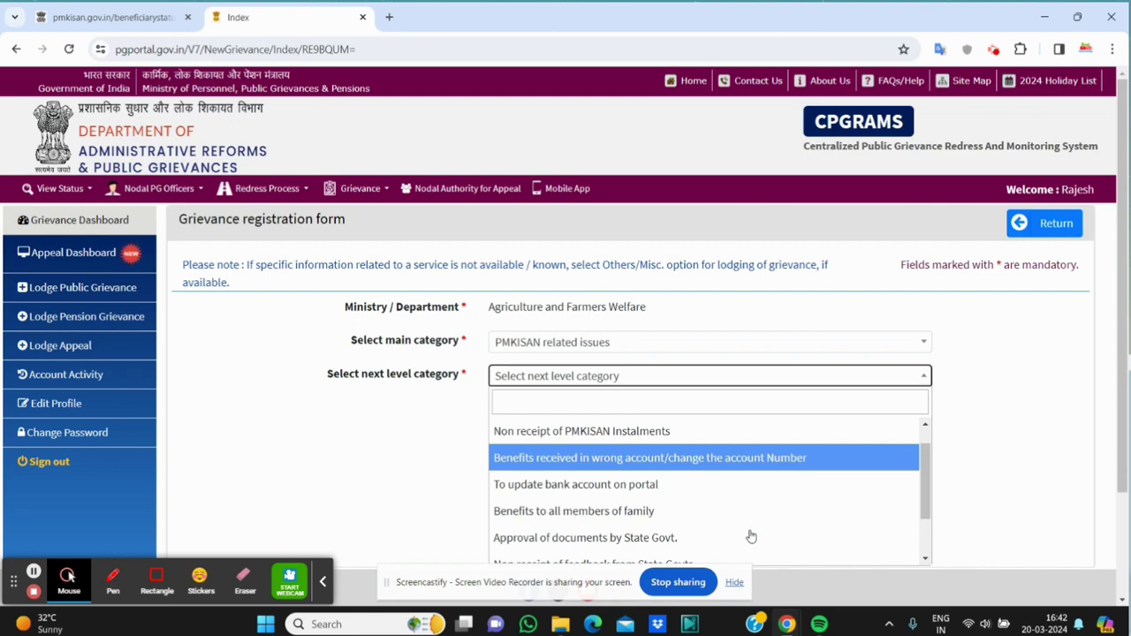
{"action": "key", "text": "Down"}
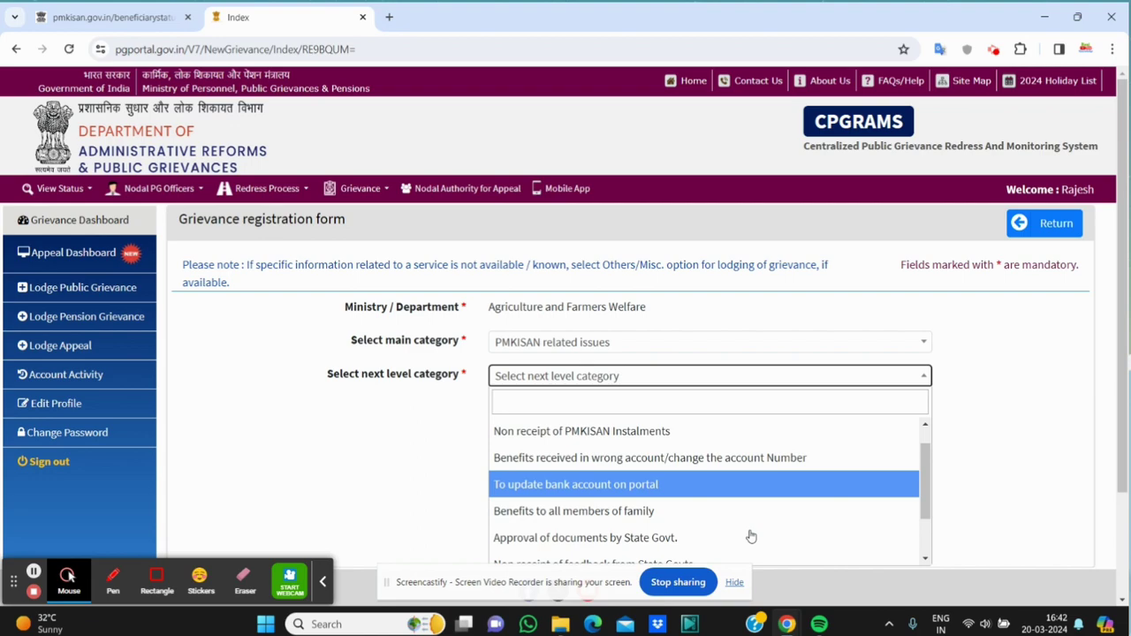
{"action": "key", "text": "Down"}
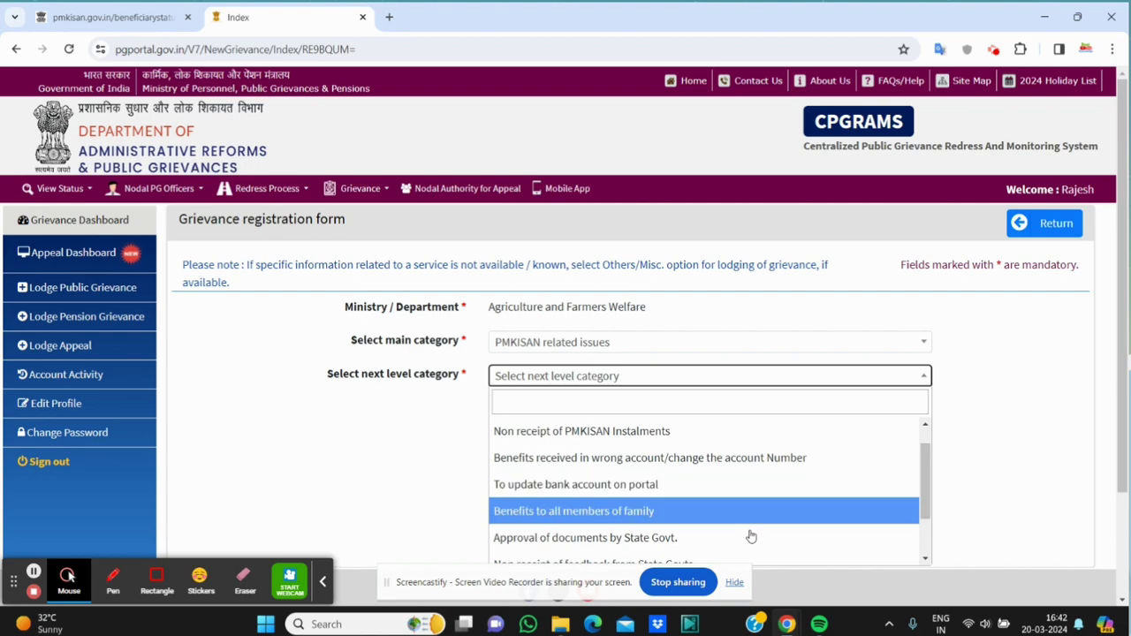
{"action": "key", "text": "Down"}
{"action": "key", "text": "Down"}
{"action": "key", "text": "Down"}
{"action": "key", "text": "Down"}
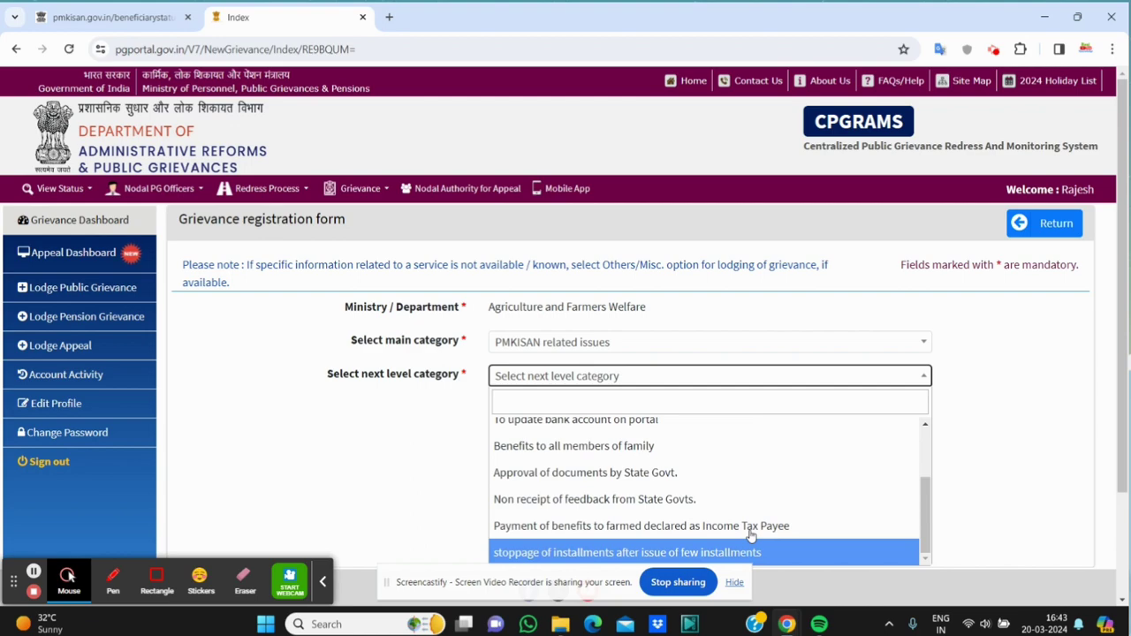
{"action": "scroll", "coordinate": [750, 537], "scroll_direction": "up", "scroll_amount": 3}
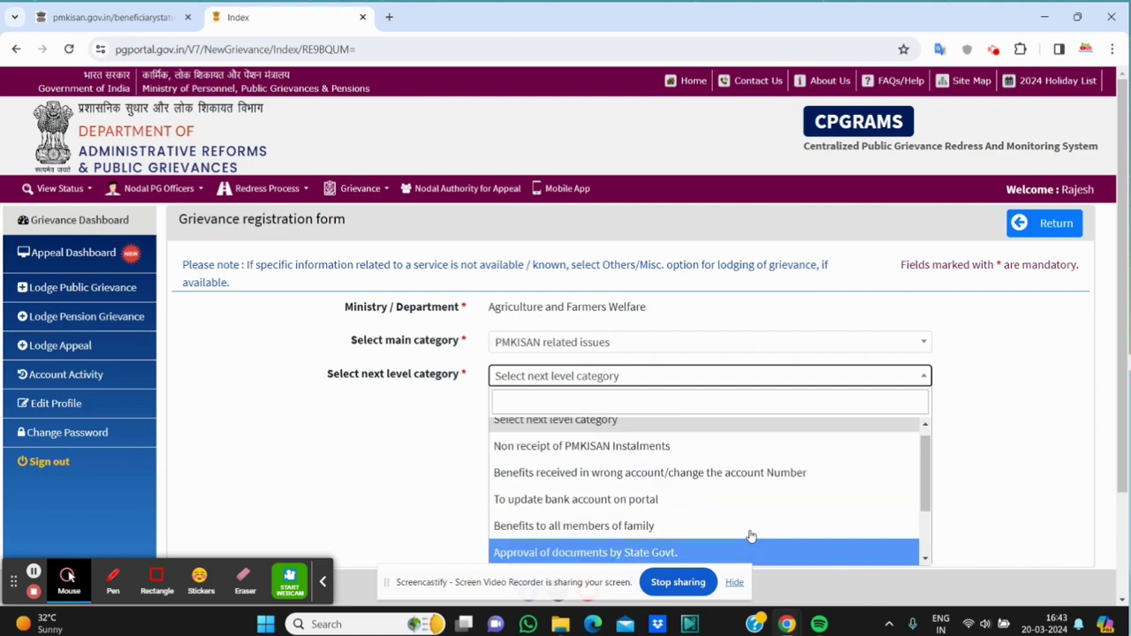
{"action": "key", "text": "Up"}
{"action": "key", "text": "Up"}
{"action": "key", "text": "Up"}
{"action": "key", "text": "Up"}
{"action": "key", "text": "Down"}
{"action": "key", "text": "Down"}
{"action": "key", "text": "Down"}
{"action": "key", "text": "Down"}
{"action": "key", "text": "Down"}
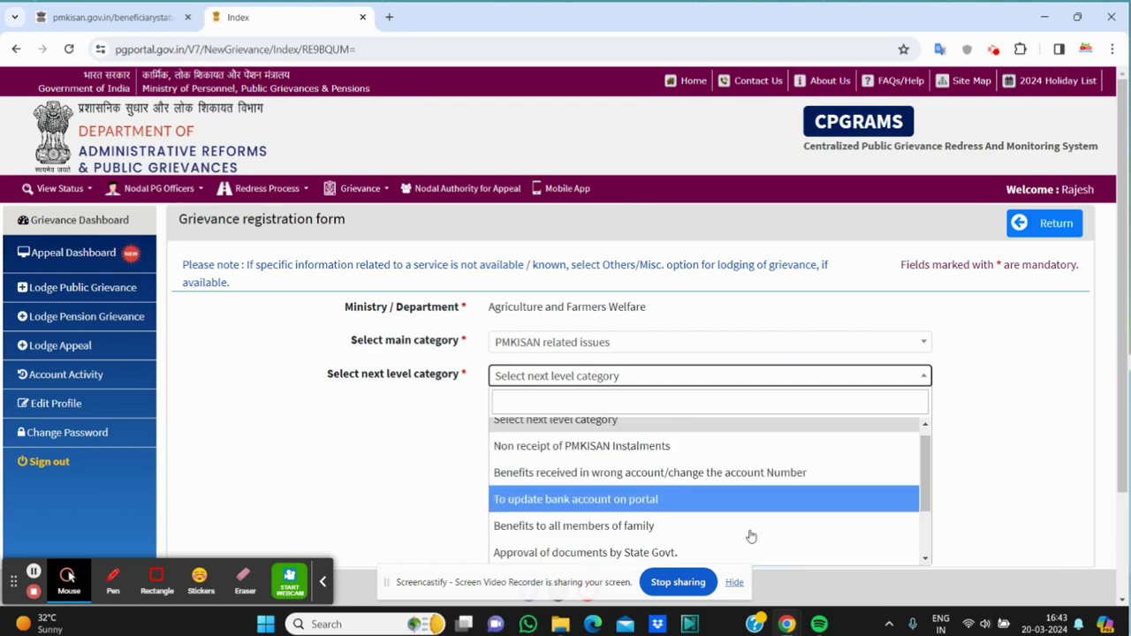
Set the grievance's next level category to stoppage of installments after issue of few installments.
{"action": "key", "text": "Down"}
{"action": "key", "text": "Down"}
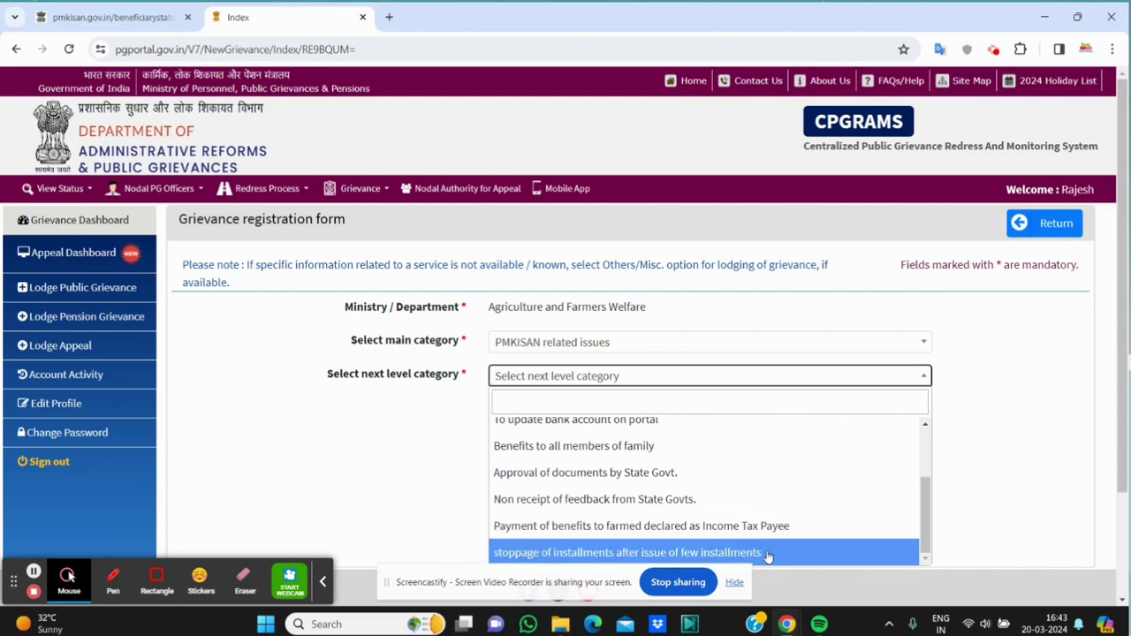
{"action": "left_click", "coordinate": [767, 554]}
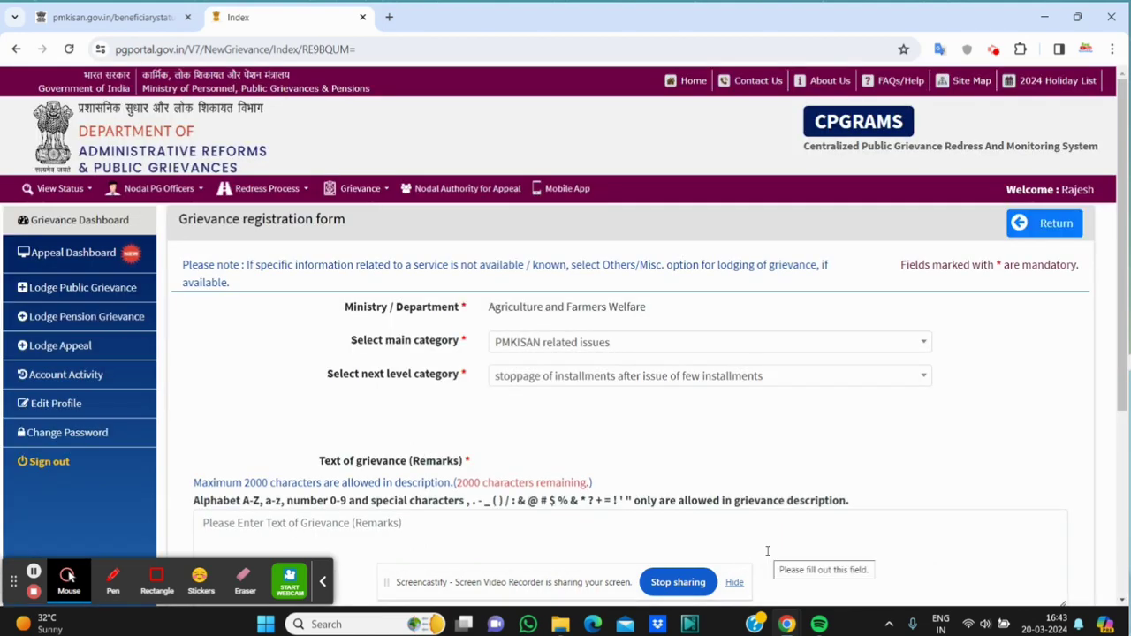
Activate the grievance remarks field and leave it empty, and switch to the pmkisan.gov.in beneficiary status page.
{"action": "scroll", "coordinate": [767, 551], "scroll_direction": "down", "scroll_amount": 1}
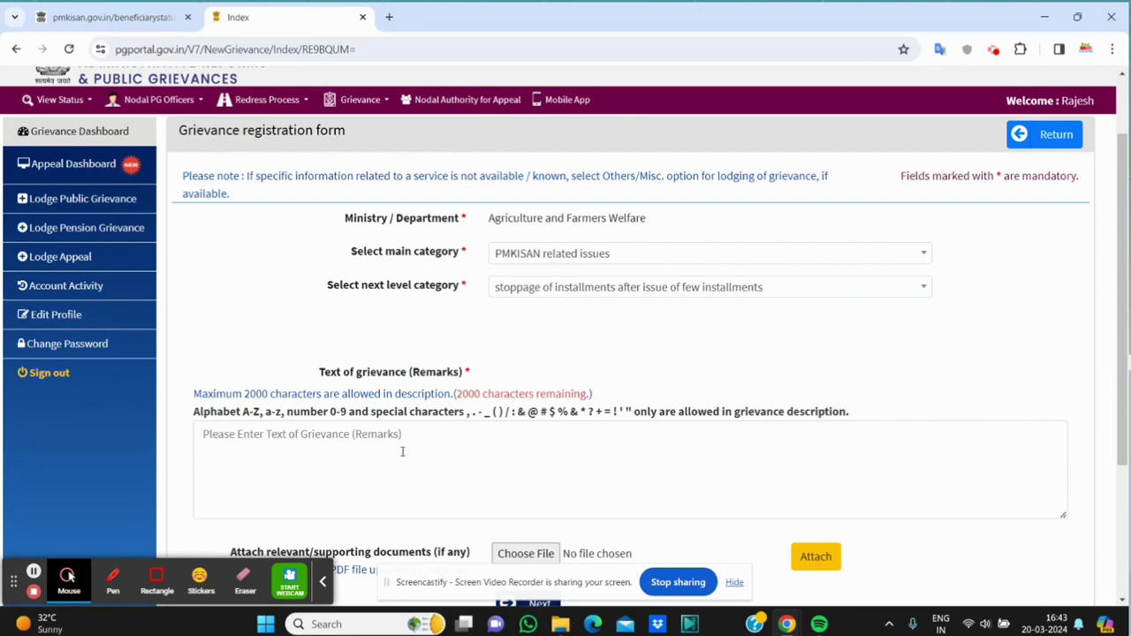
{"action": "left_click", "coordinate": [402, 451]}
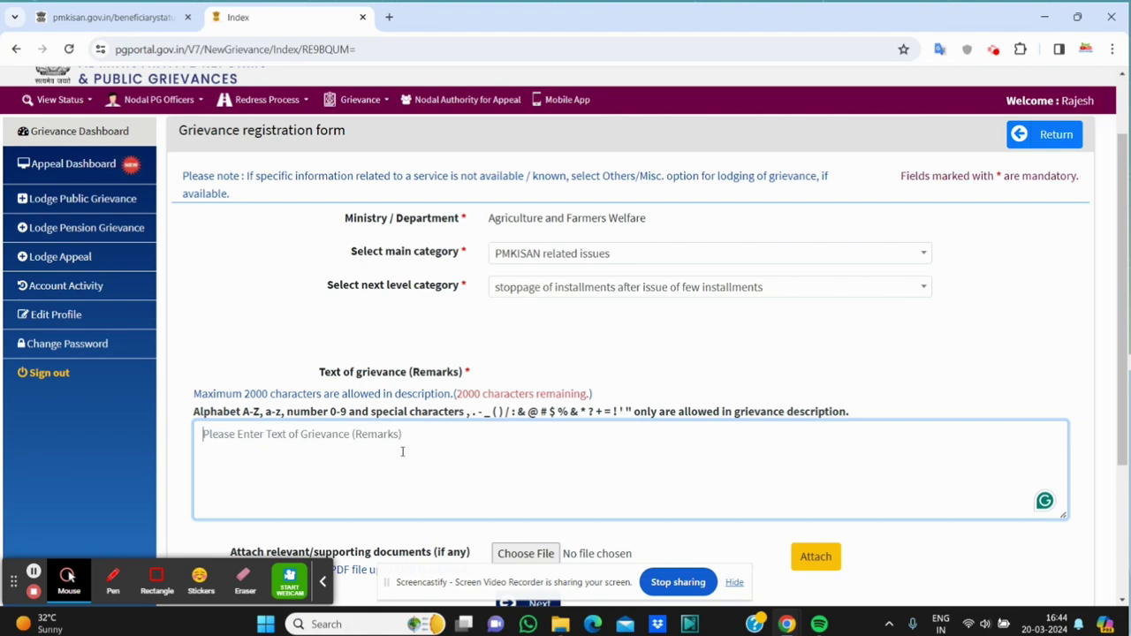
{"action": "left_click", "coordinate": [406, 537]}
{"action": "scroll", "coordinate": [405, 536], "scroll_direction": "down", "scroll_amount": 3}
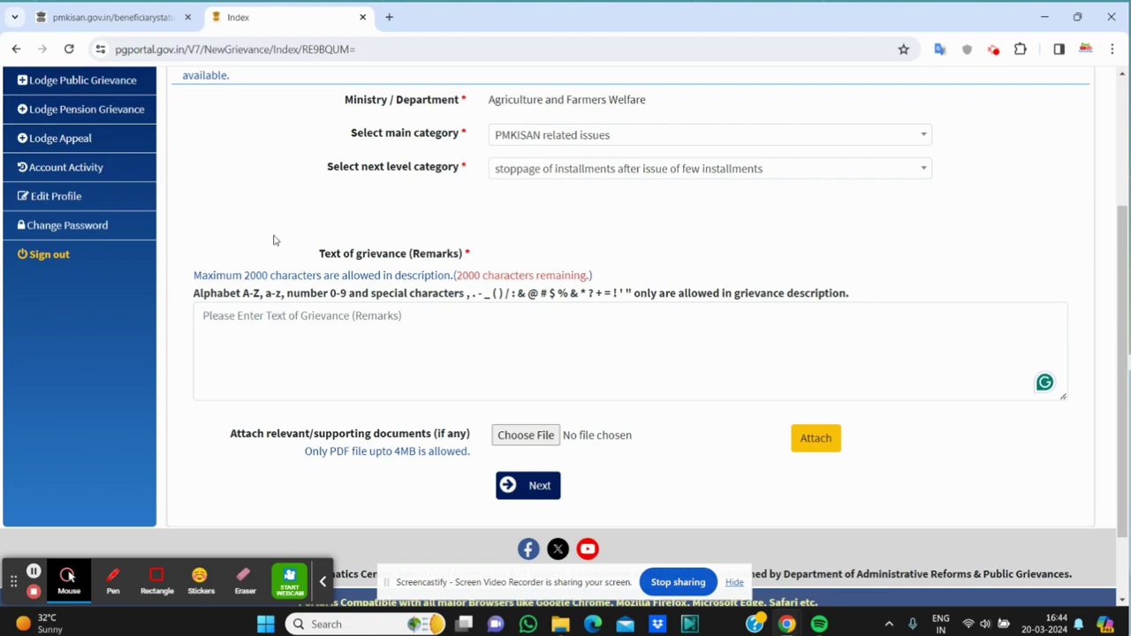
{"action": "left_click", "coordinate": [139, 16]}
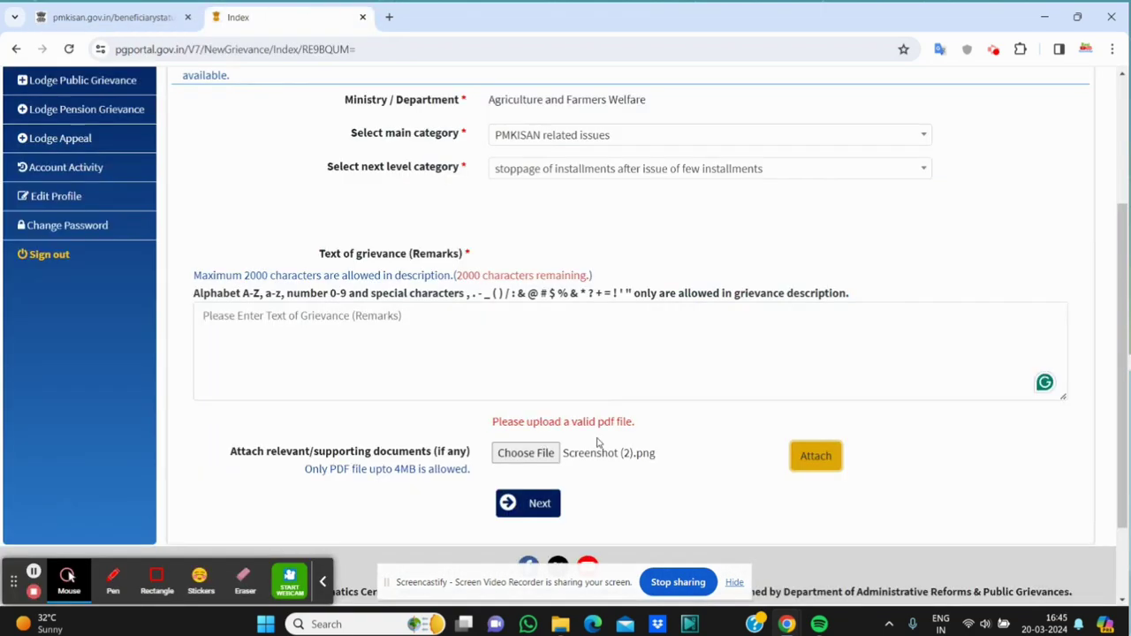
Replace the chosen image with the first PDF from last week in the Downloads folder and attach it as supporting document.
{"action": "left_click", "coordinate": [528, 455]}
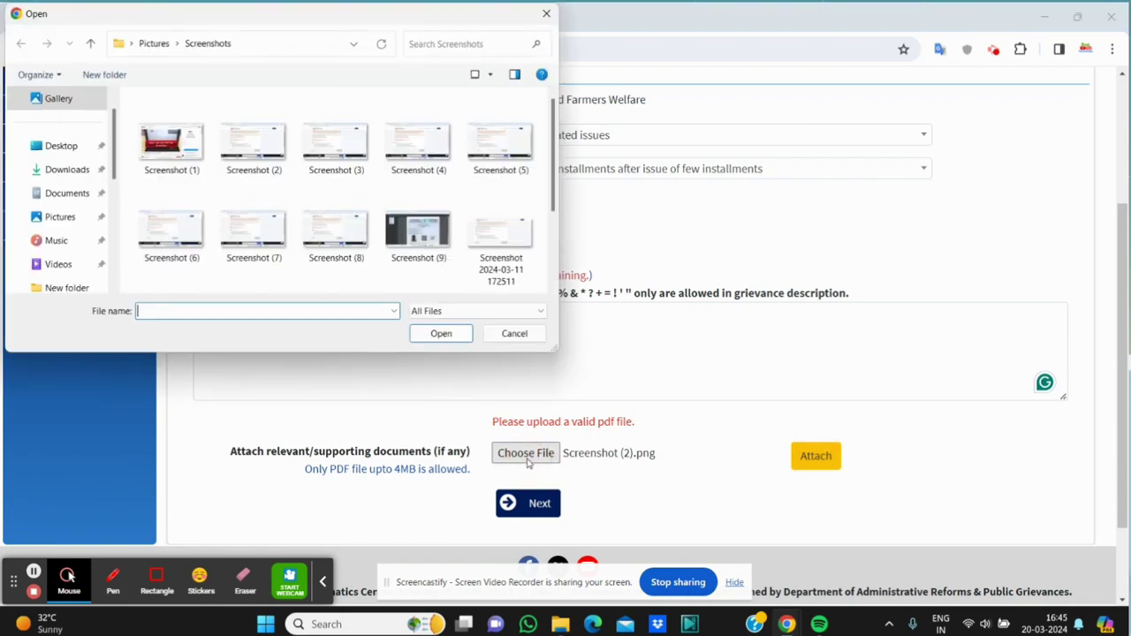
{"action": "left_click", "coordinate": [78, 177]}
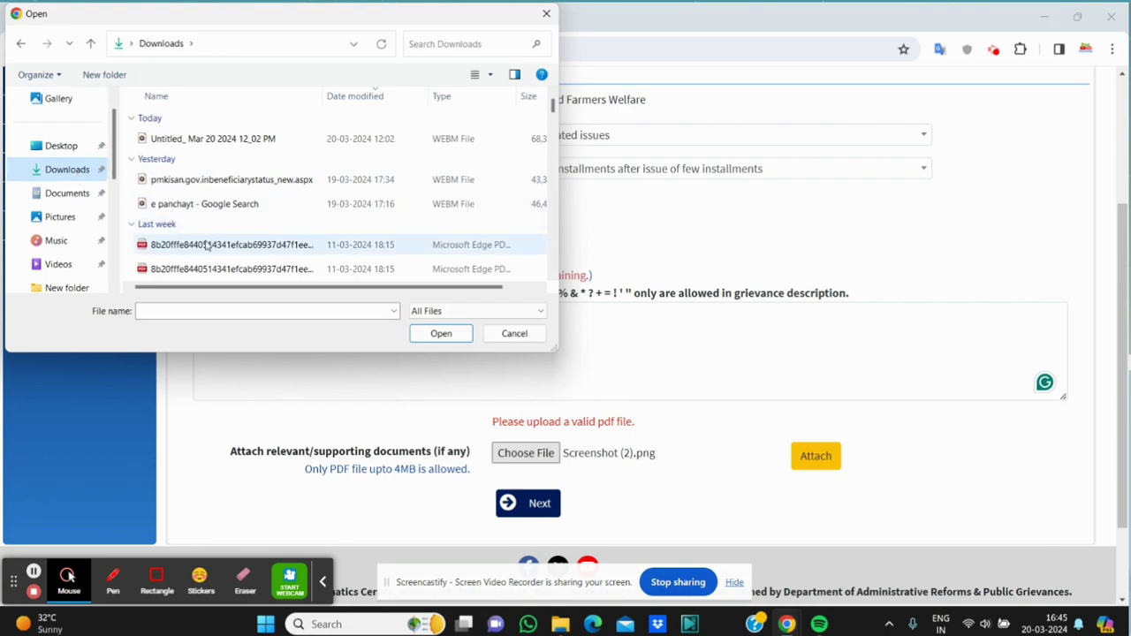
{"action": "left_click", "coordinate": [207, 246]}
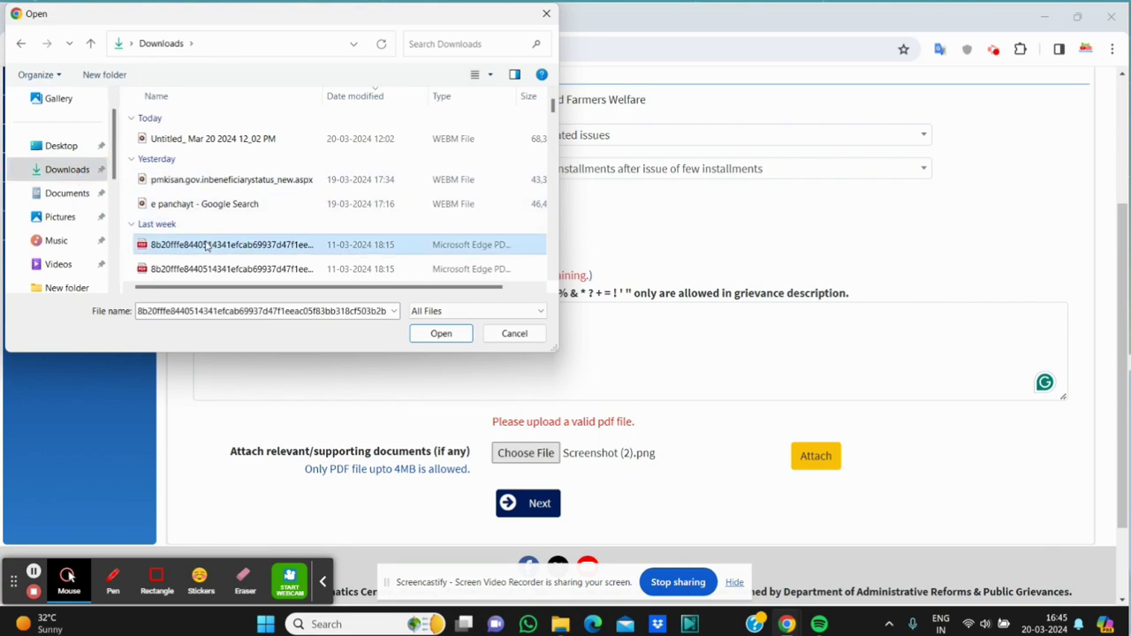
{"action": "left_click", "coordinate": [434, 339]}
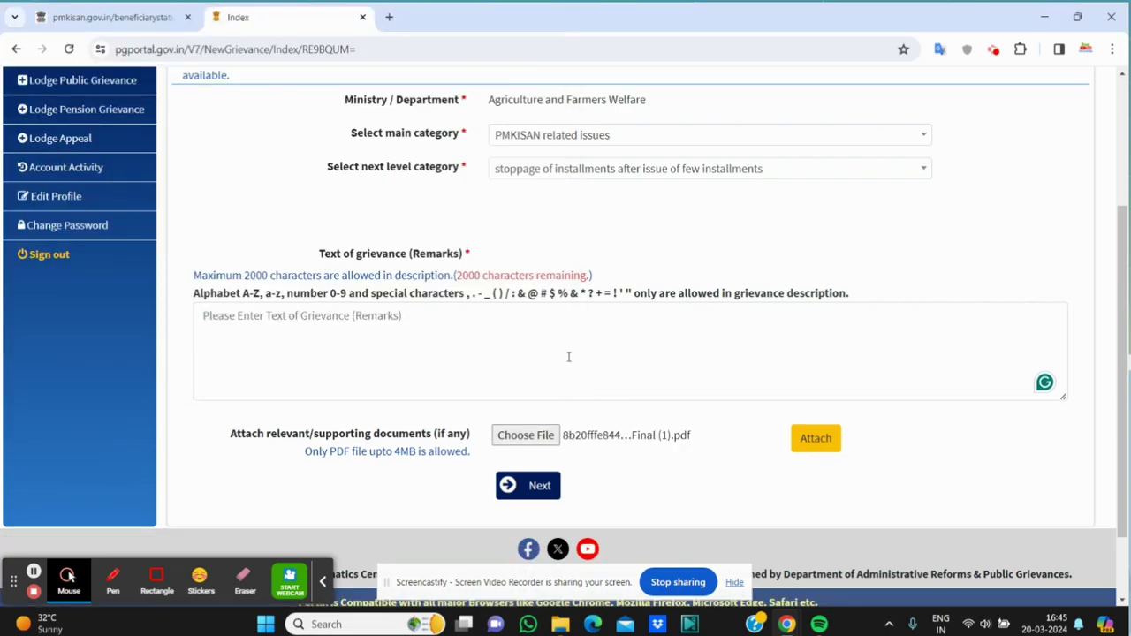
{"action": "left_click", "coordinate": [820, 448]}
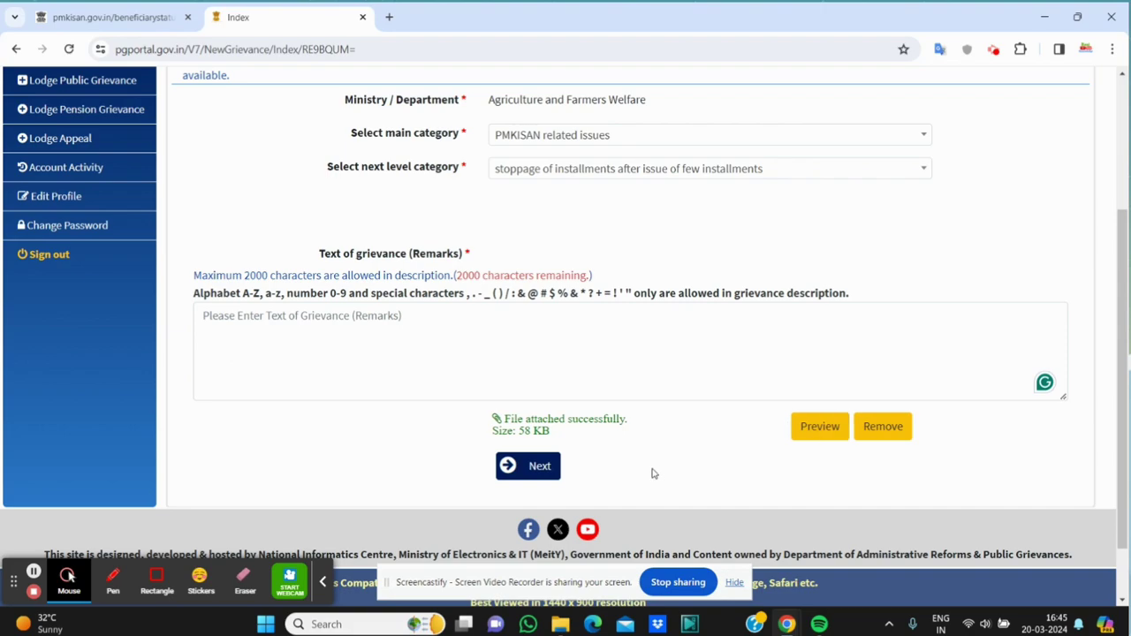
Try to proceed with the grievance without remarks, and activate the text of grievance field.
{"action": "left_click", "coordinate": [528, 467]}
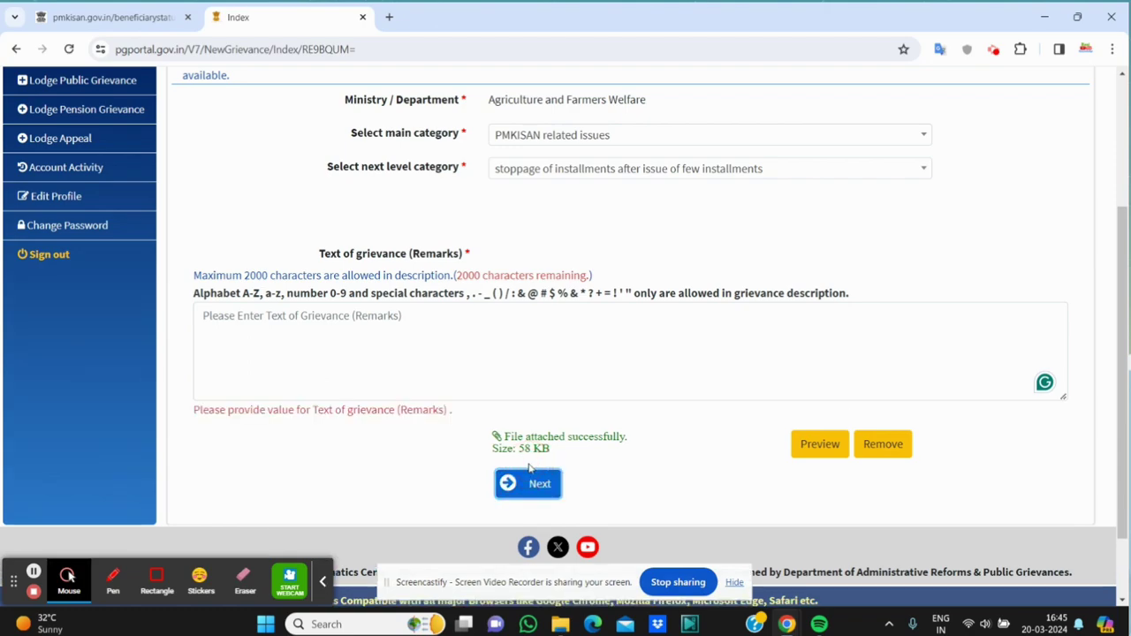
{"action": "left_click", "coordinate": [381, 362]}
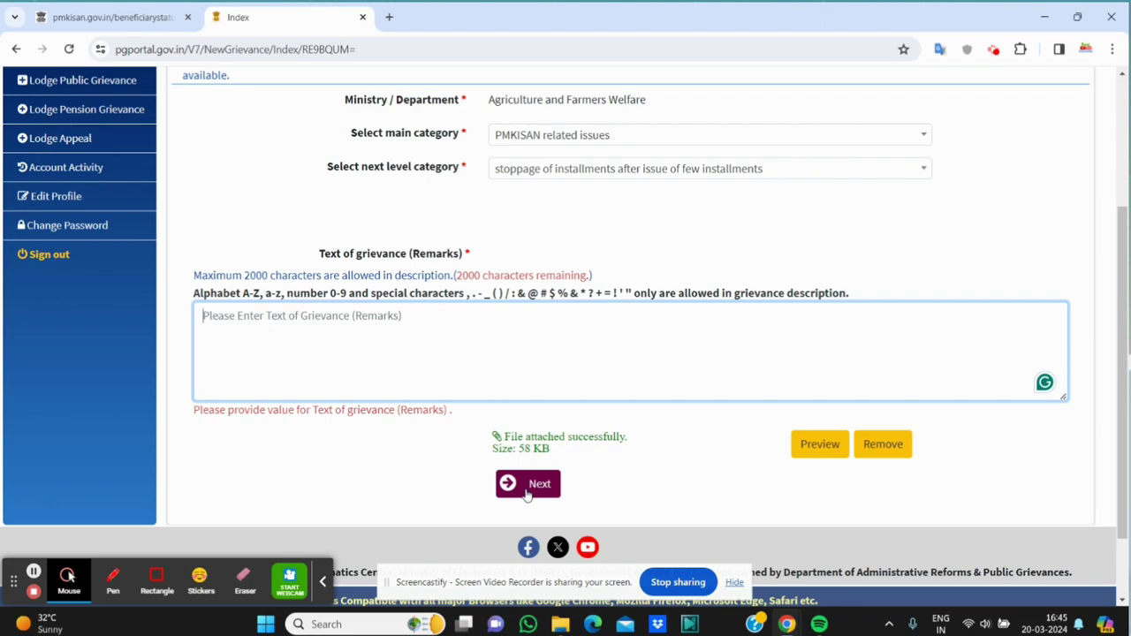
{"action": "left_click", "coordinate": [213, 225]}
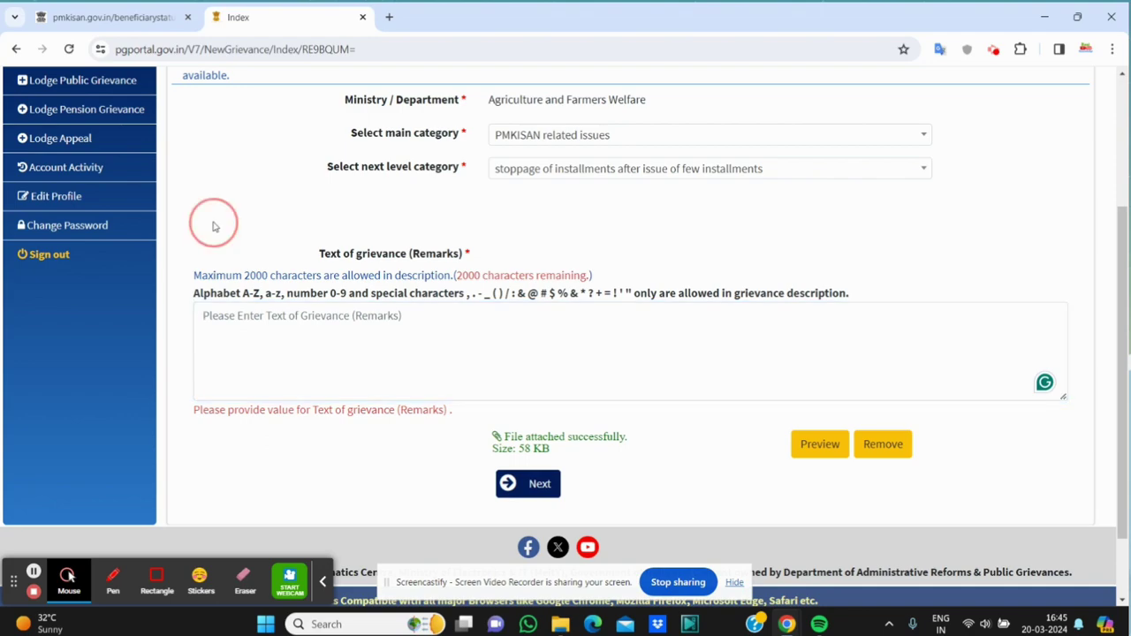
Open the grievance status form to view its fields, and switch to the appeal status page.
{"action": "scroll", "coordinate": [213, 223], "scroll_direction": "up", "scroll_amount": 3}
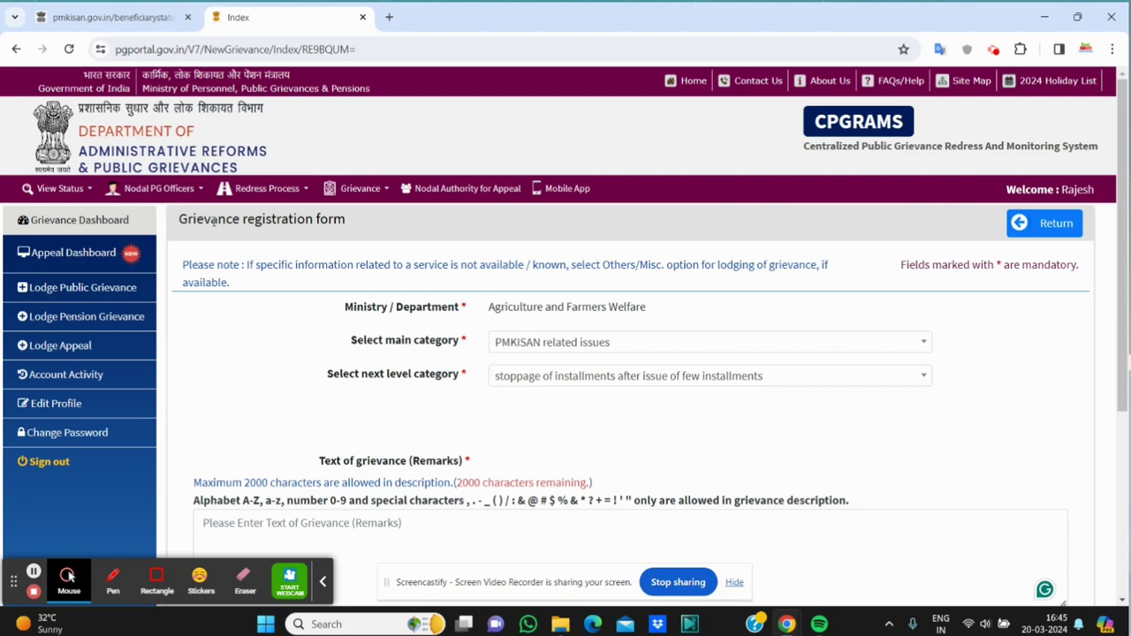
{"action": "left_click", "coordinate": [64, 189]}
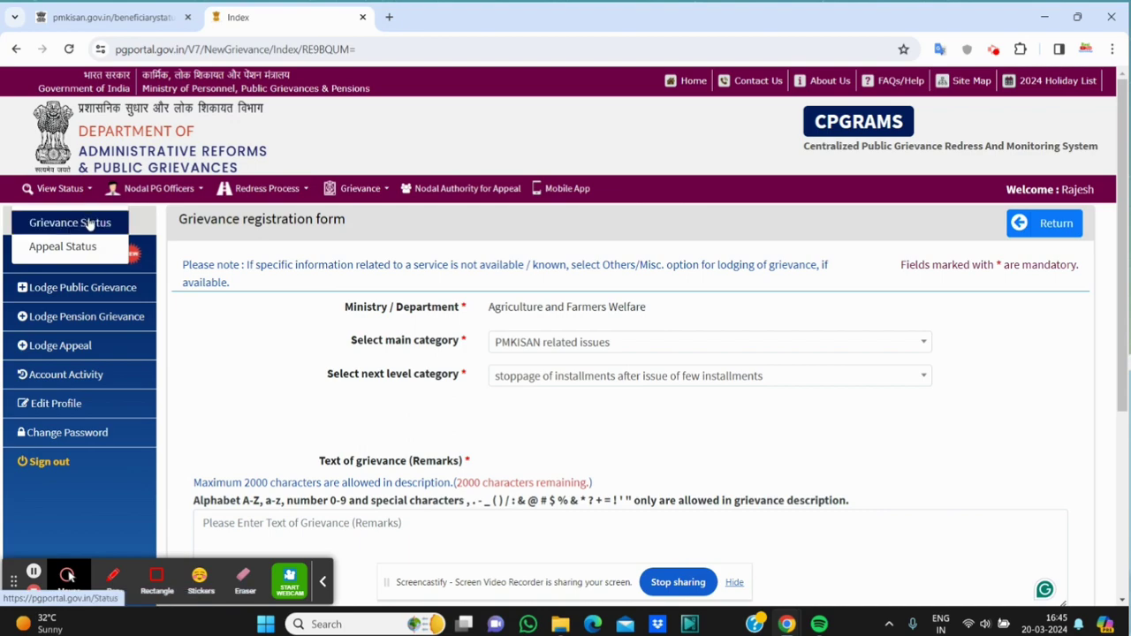
{"action": "left_click", "coordinate": [88, 226]}
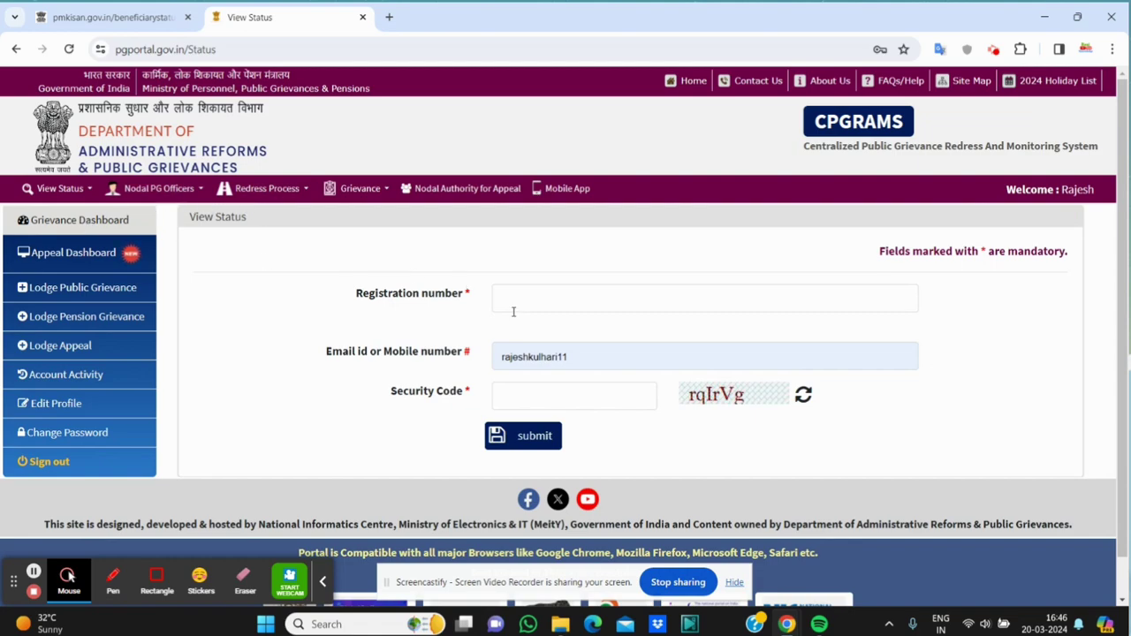
{"action": "left_click", "coordinate": [540, 393]}
{"action": "left_click", "coordinate": [71, 189]}
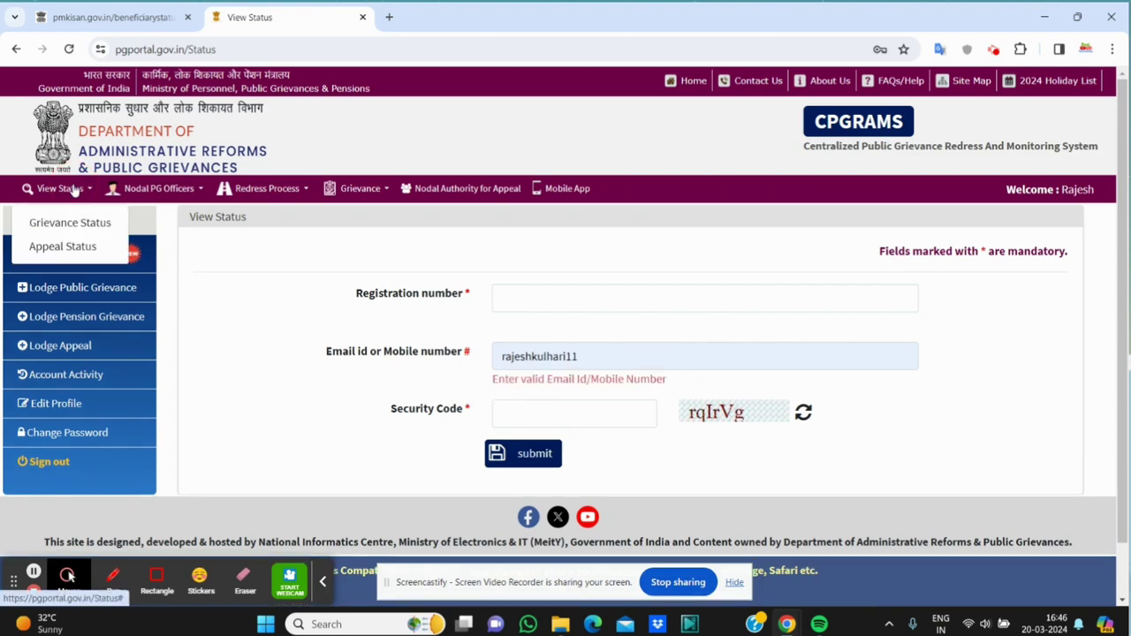
{"action": "left_click", "coordinate": [76, 247]}
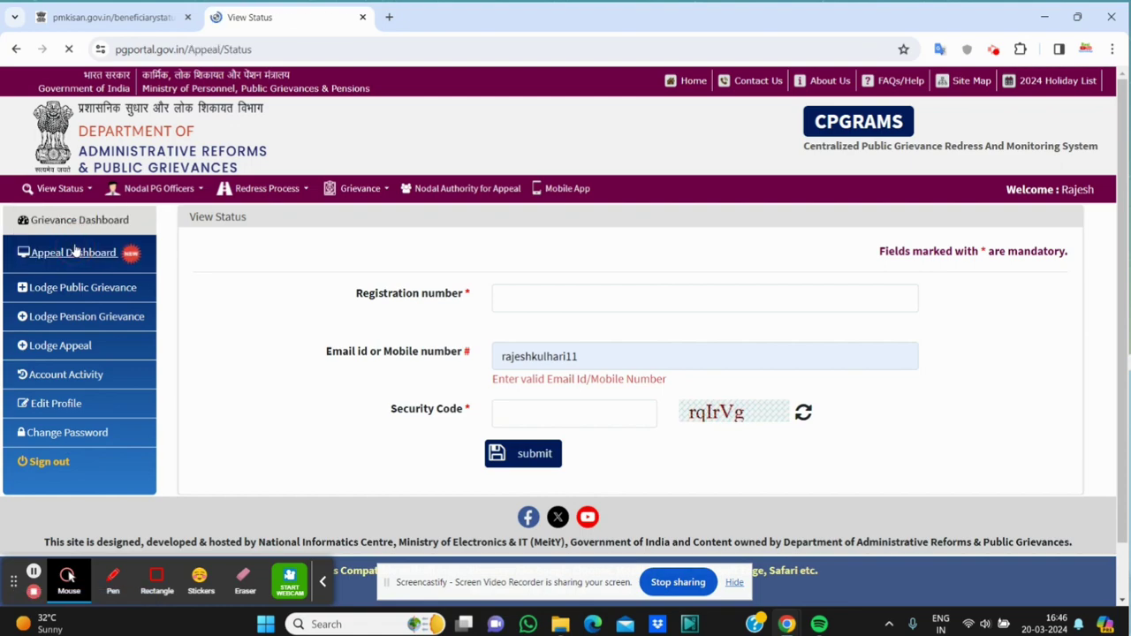